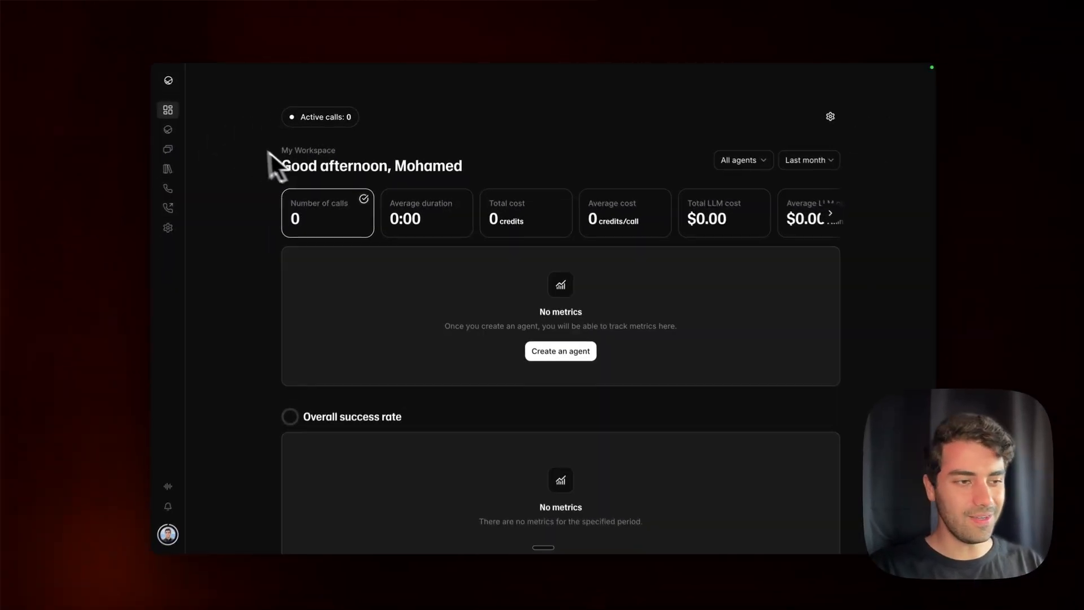
Step: View the Knowledge Base page and the import sources available for phone numbers
mouse_move(204, 140)
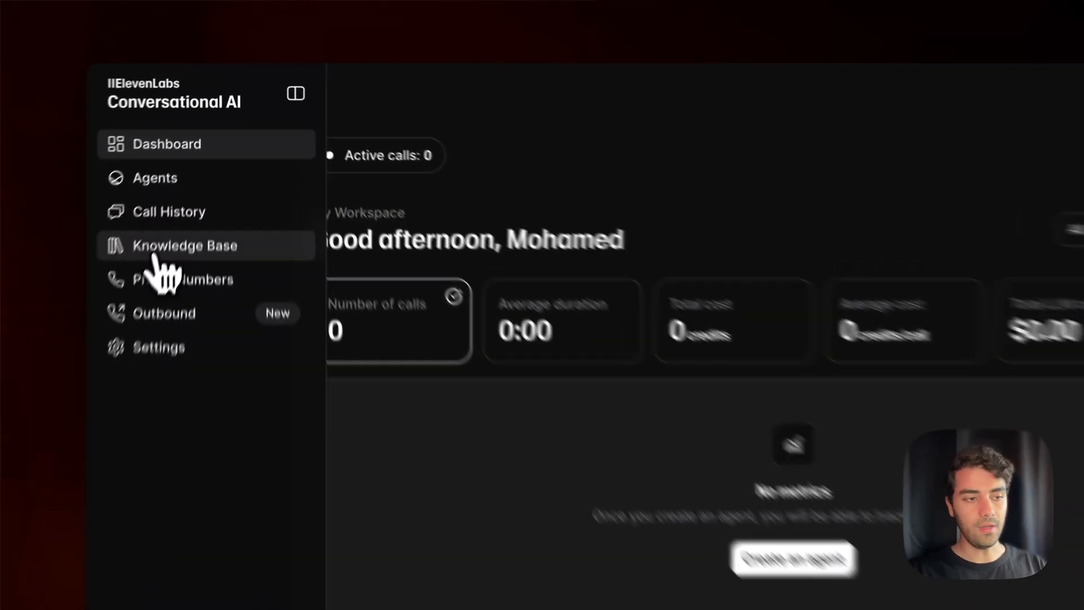
click(192, 168)
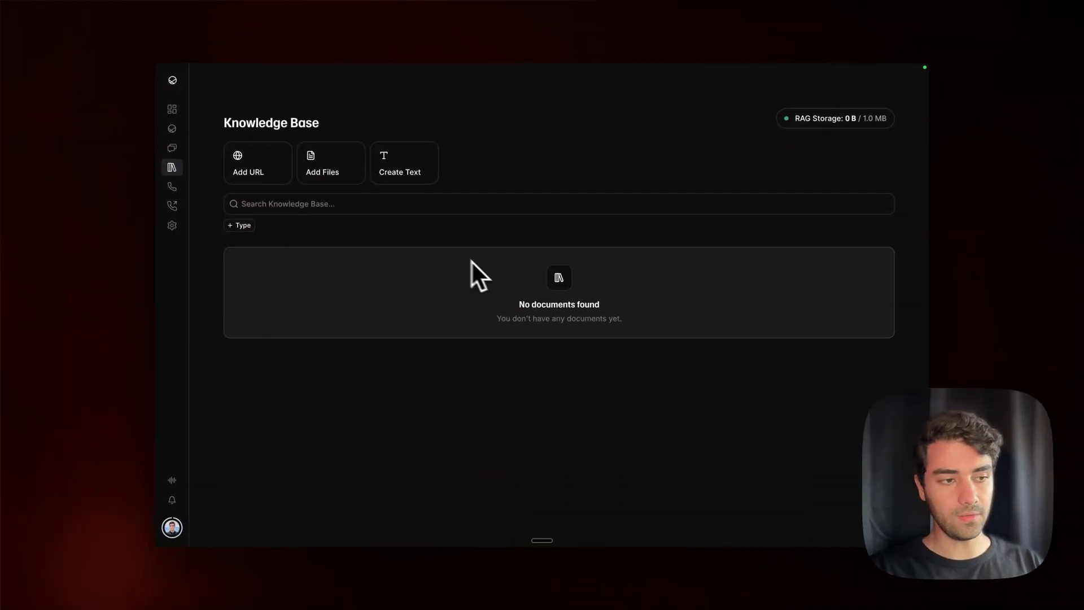
mouse_move(194, 154)
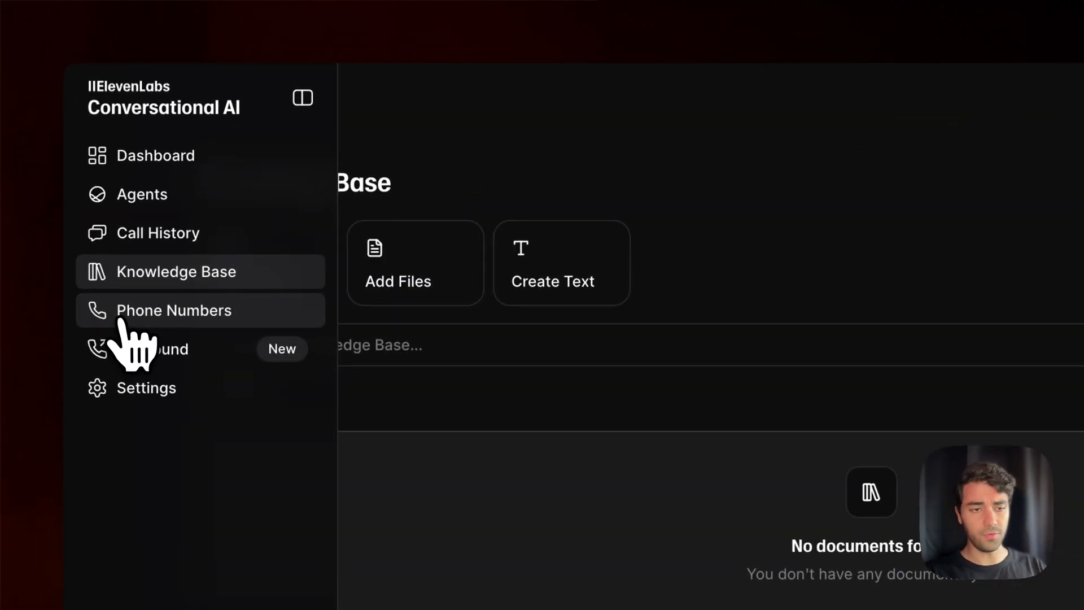
click(186, 192)
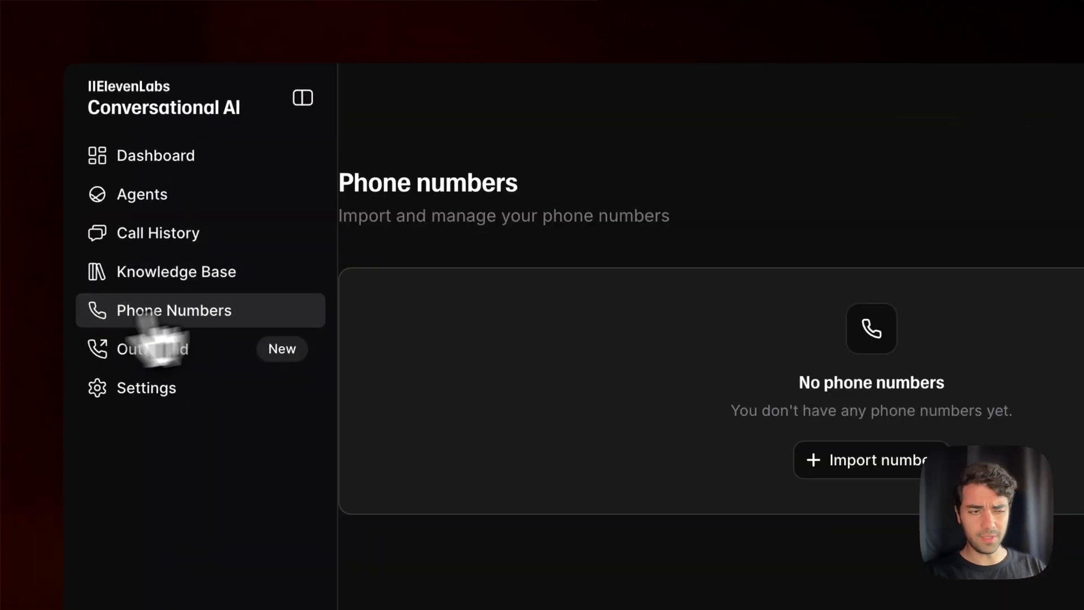
click(832, 201)
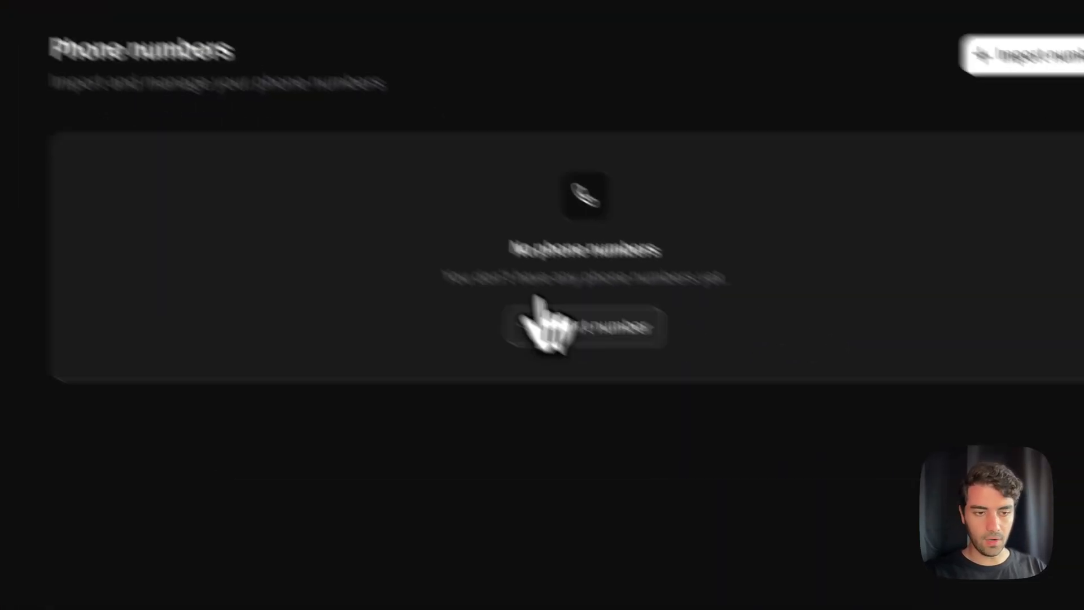
click(818, 455)
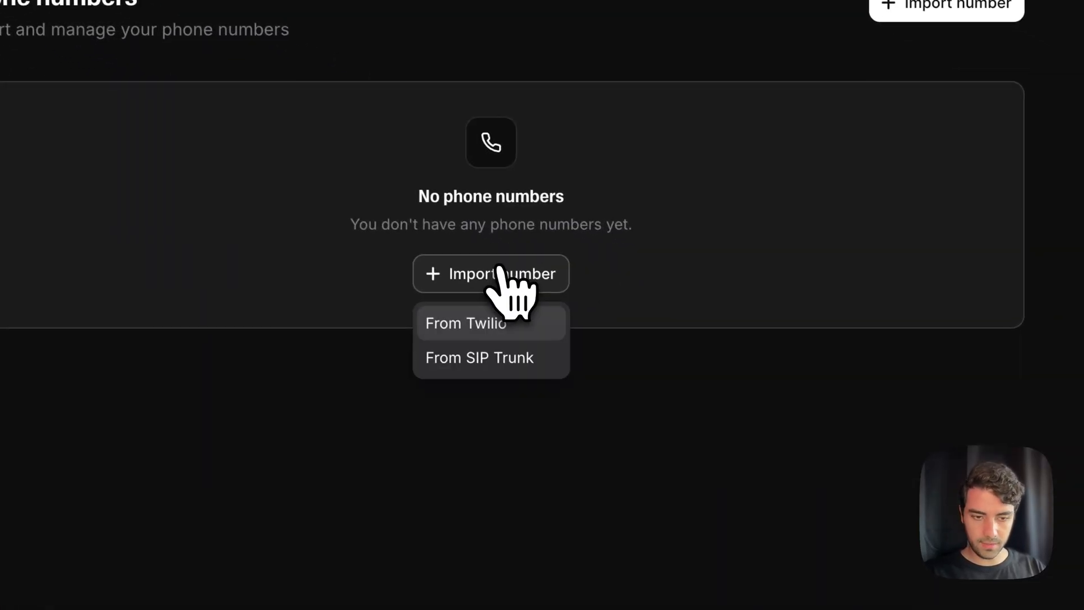
click(965, 315)
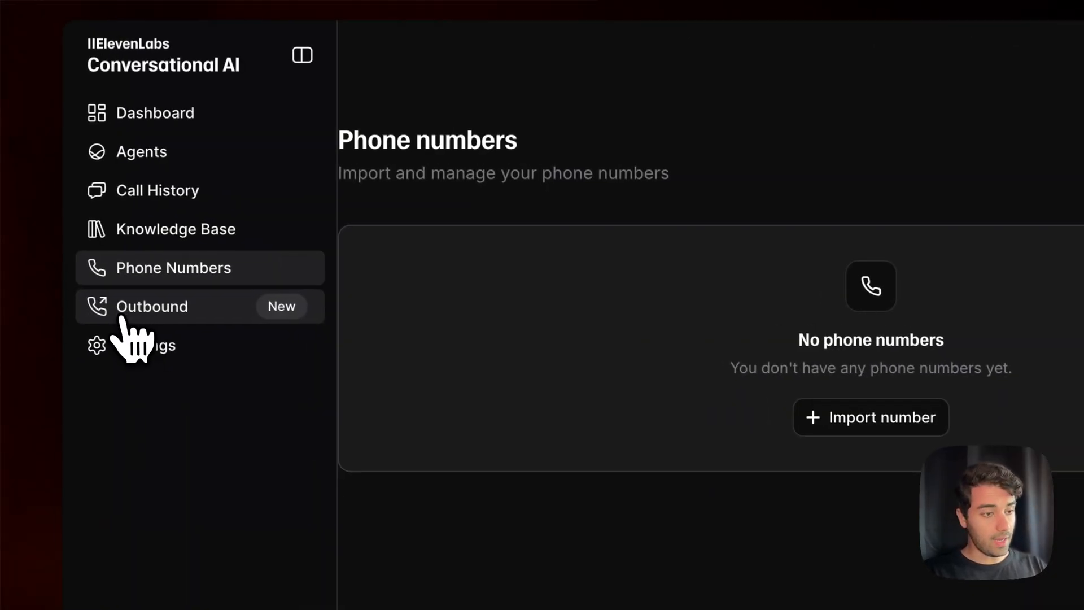
Step: Examine the outbound batch call form, including recipient formatting and the timing options, and leave it without submitting
click(121, 319)
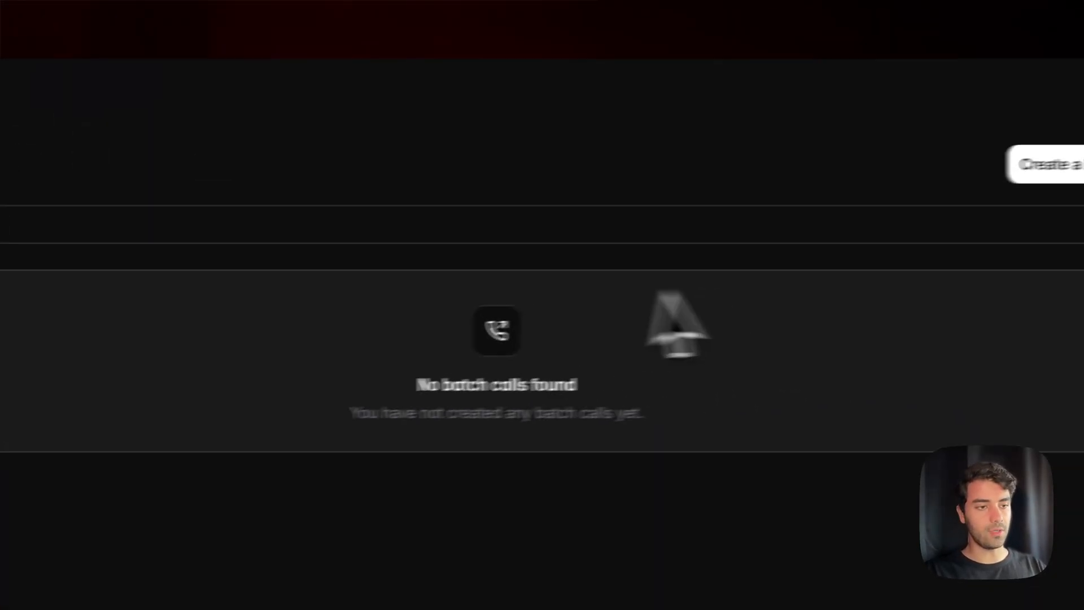
drag(181, 169, 313, 170)
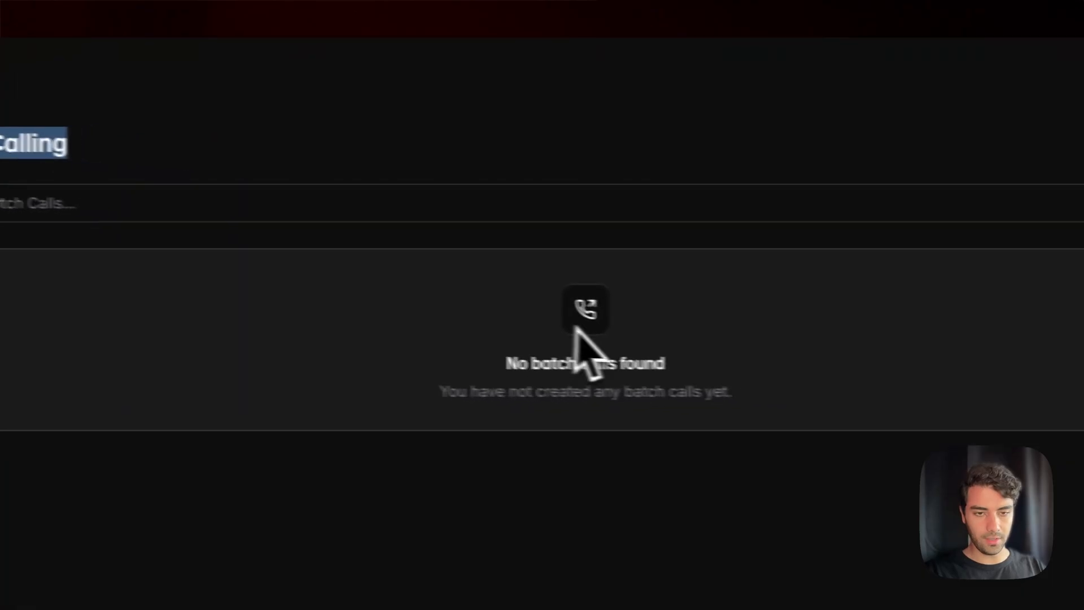
click(896, 179)
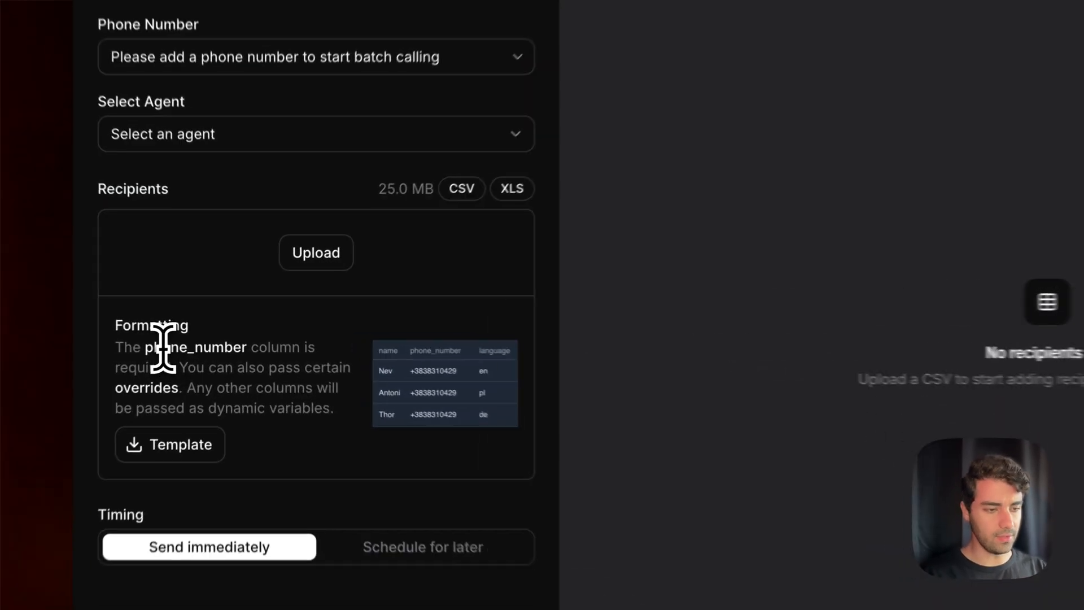
double_click(217, 332)
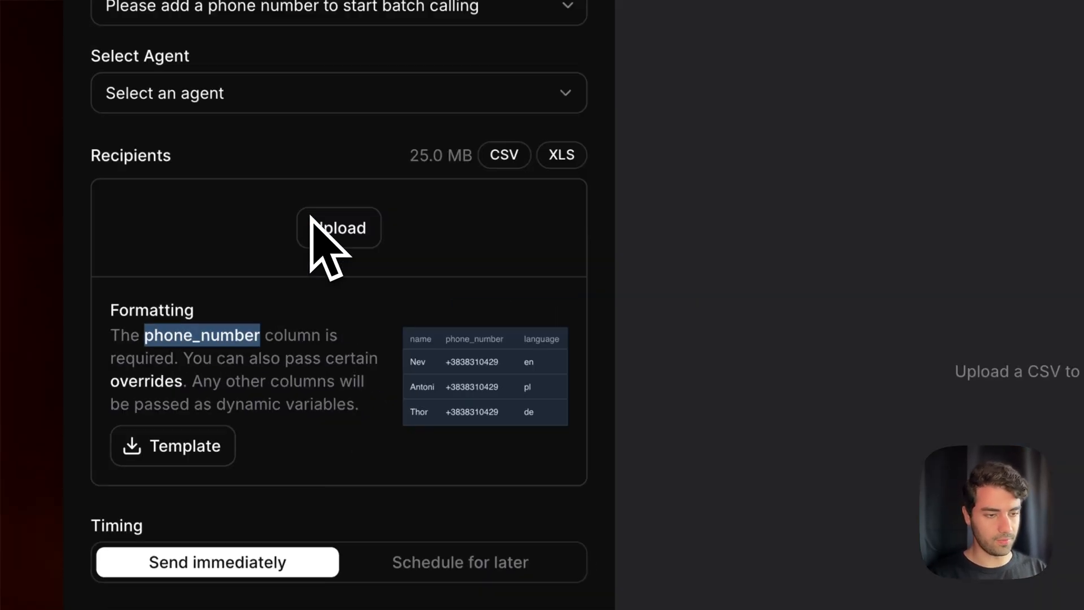
double_click(164, 390)
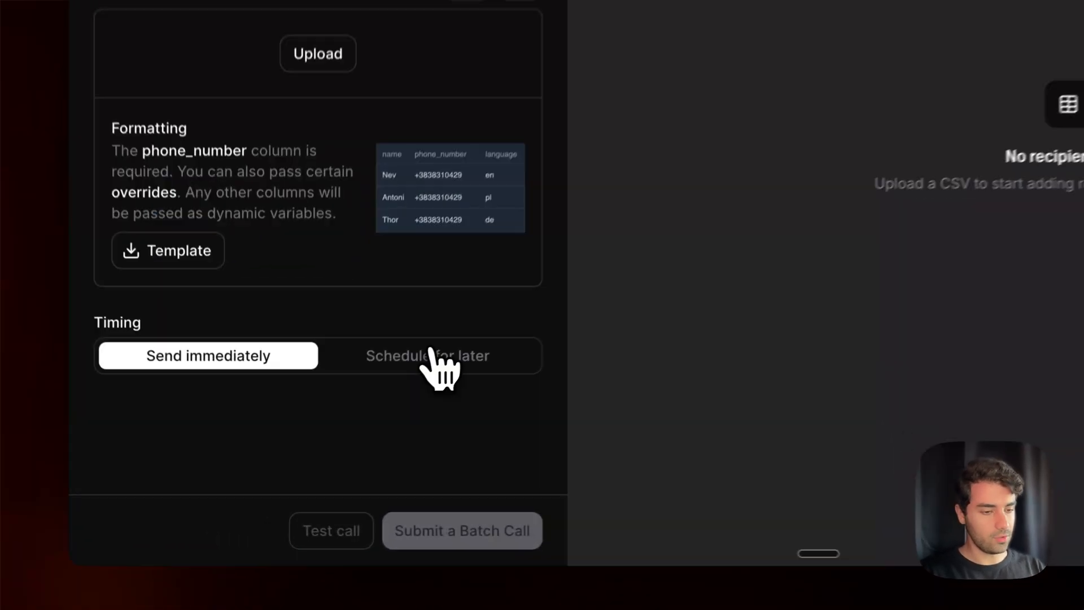
click(340, 438)
click(215, 441)
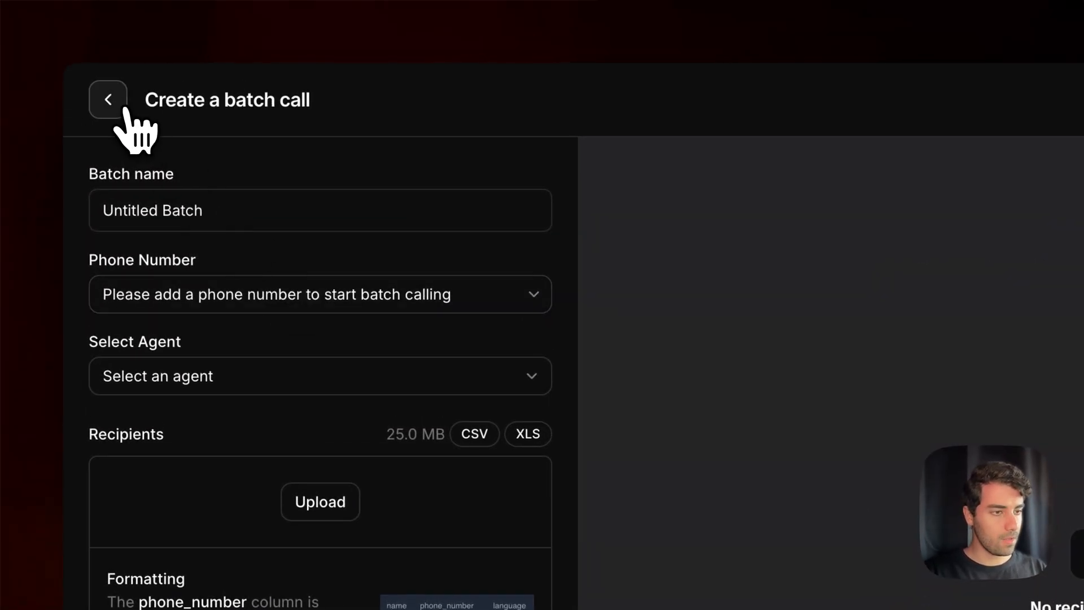
click(124, 109)
Step: Try a call with the Support agent template from the Agents page and end the call
click(245, 208)
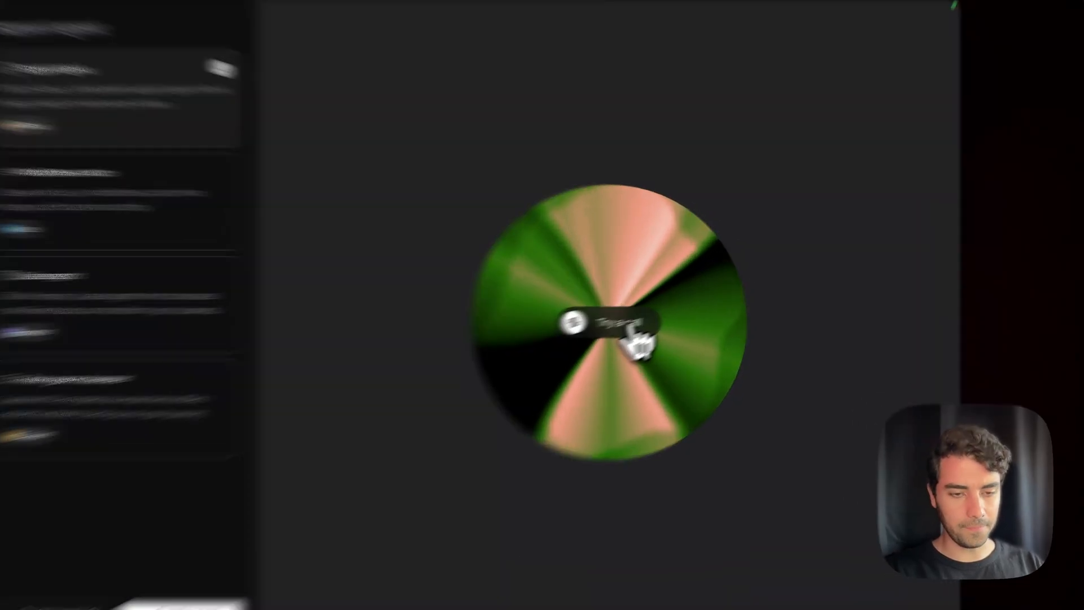
click(671, 304)
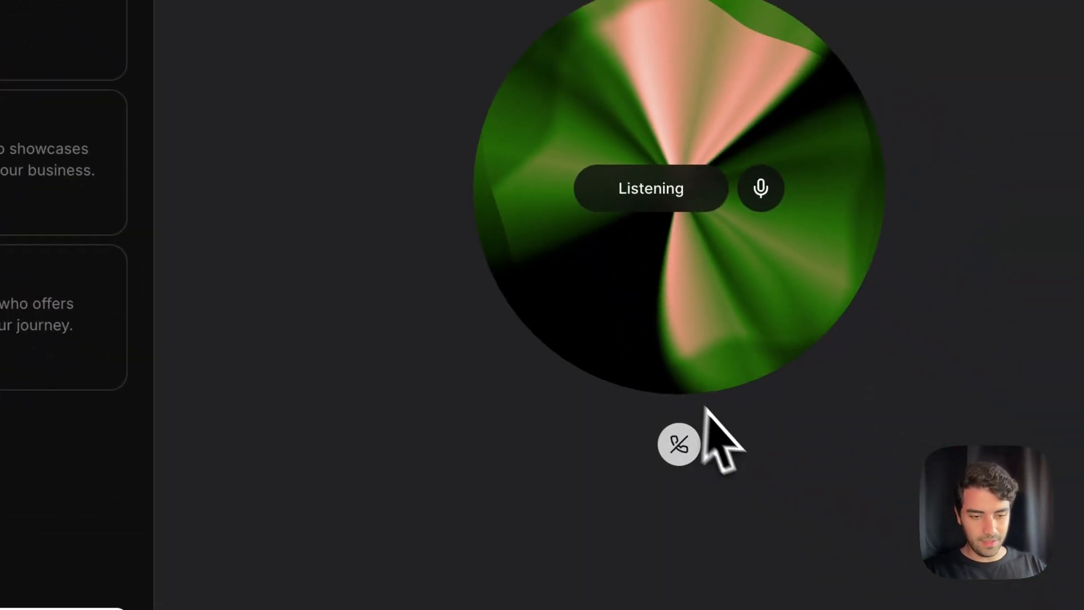
click(957, 290)
click(671, 208)
click(671, 209)
click(590, 461)
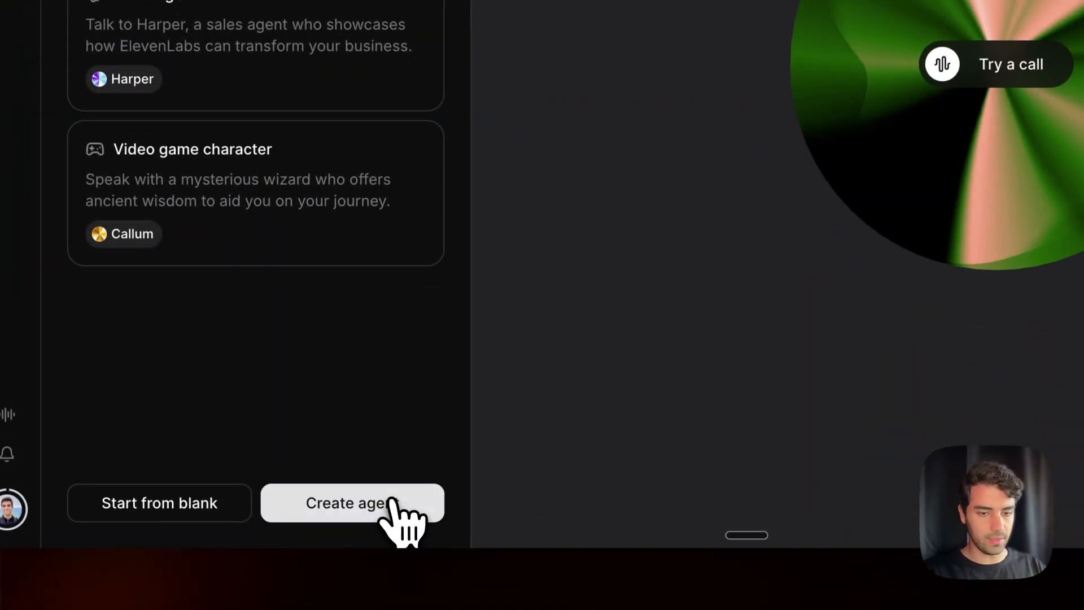
Step: Create an agent from the Support agent template
click(394, 501)
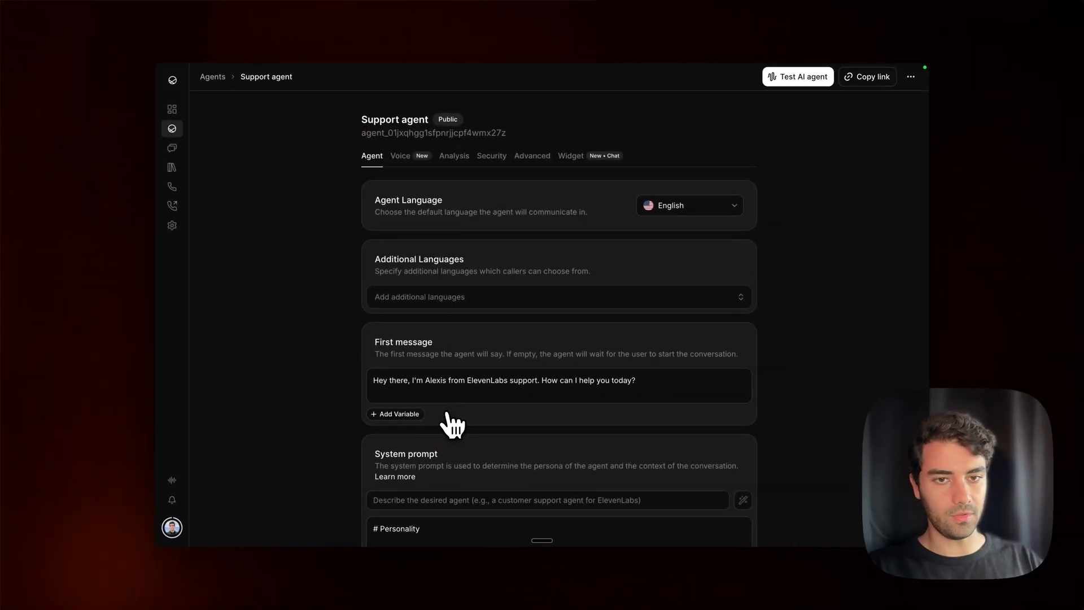
double_click(485, 133)
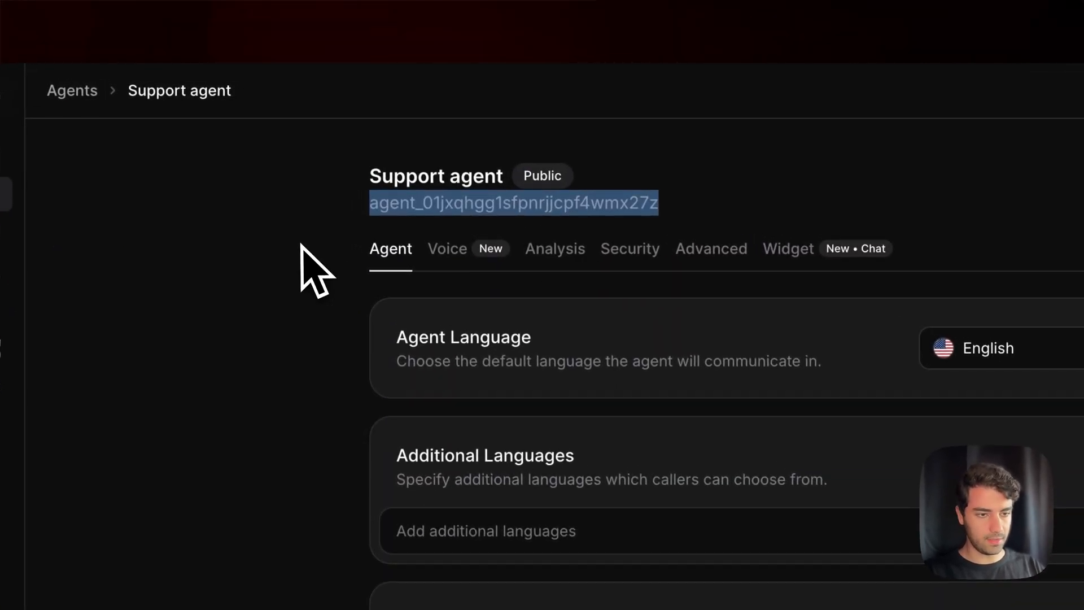
click(302, 246)
Step: Look through the default languages offered for the agent and keep English
drag(397, 337, 531, 338)
click(1044, 348)
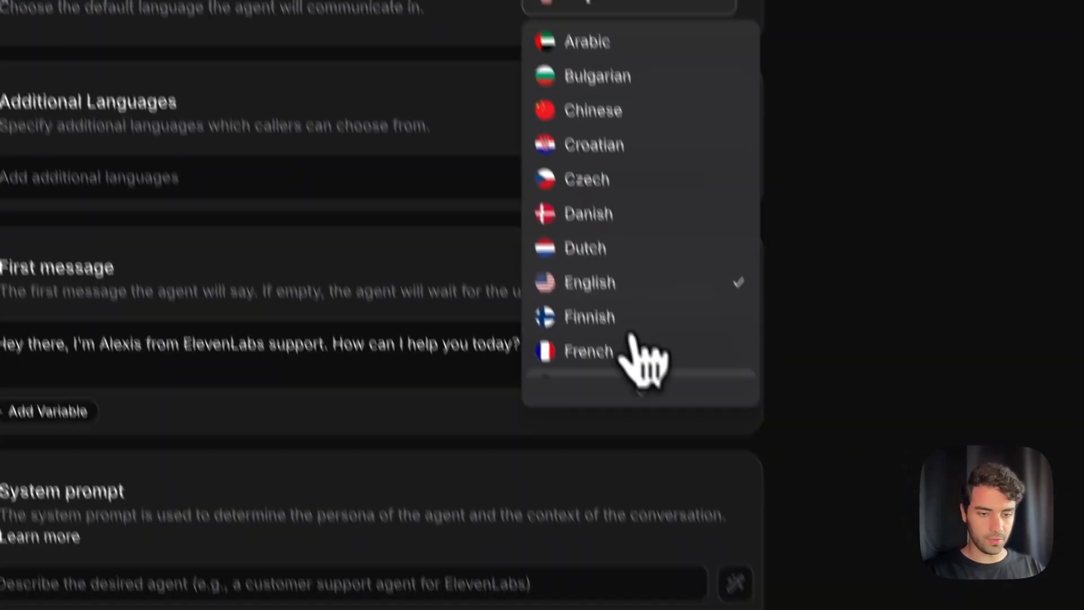
mouse_move(714, 581)
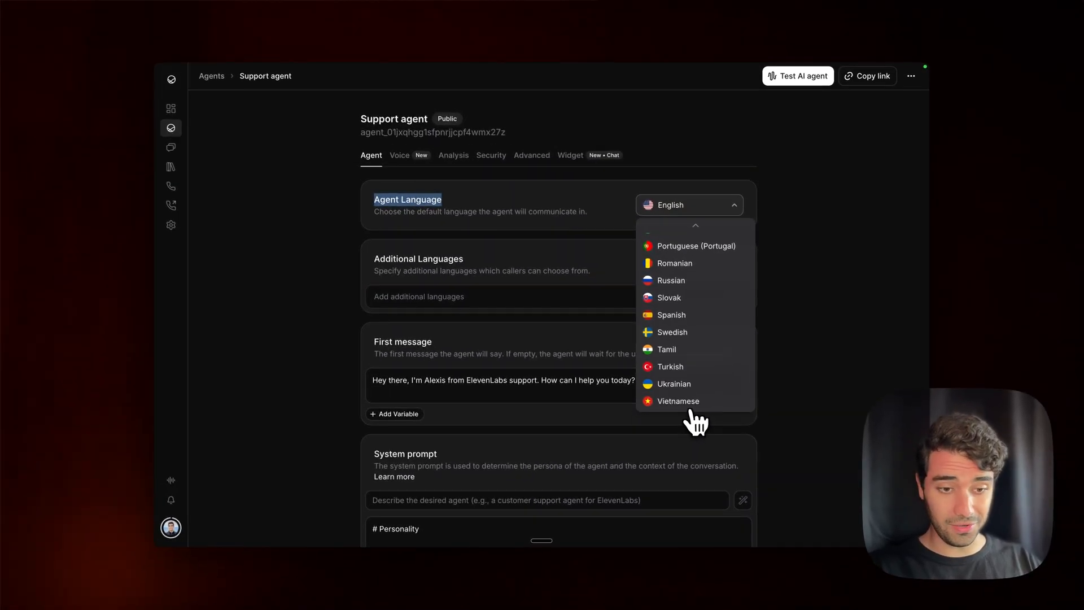
scroll(696, 338, up, 6)
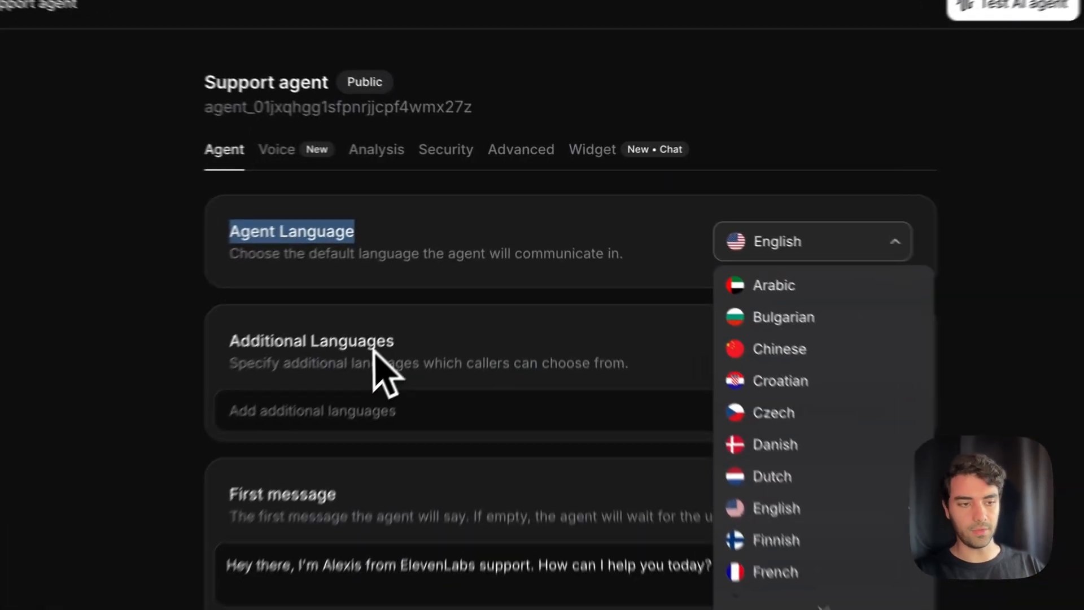
click(374, 351)
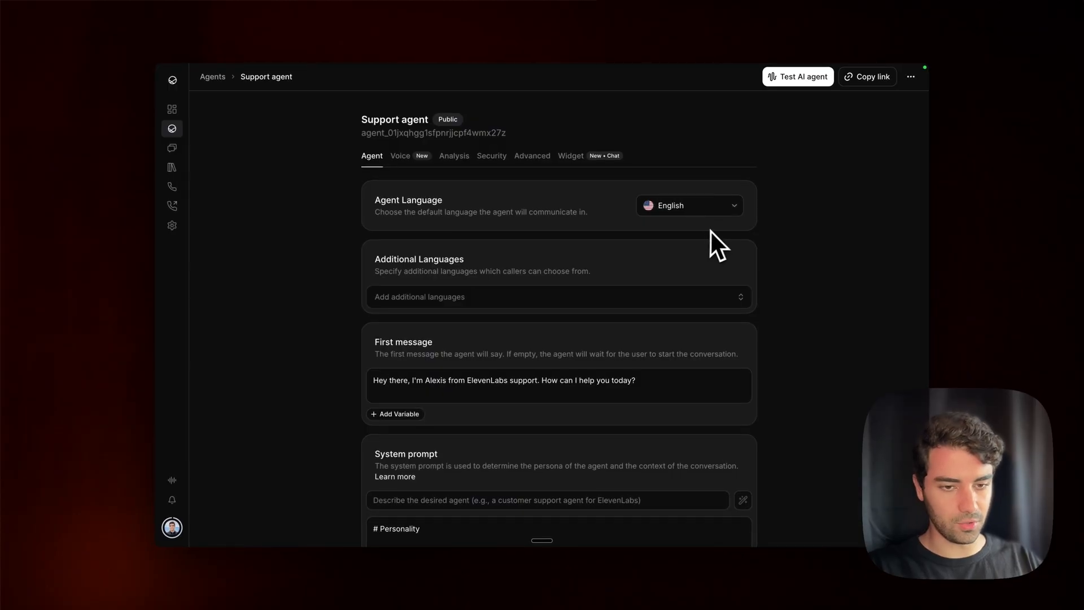
Step: Add all available languages as additional languages for the Support agent
scroll(540, 263, down, 2)
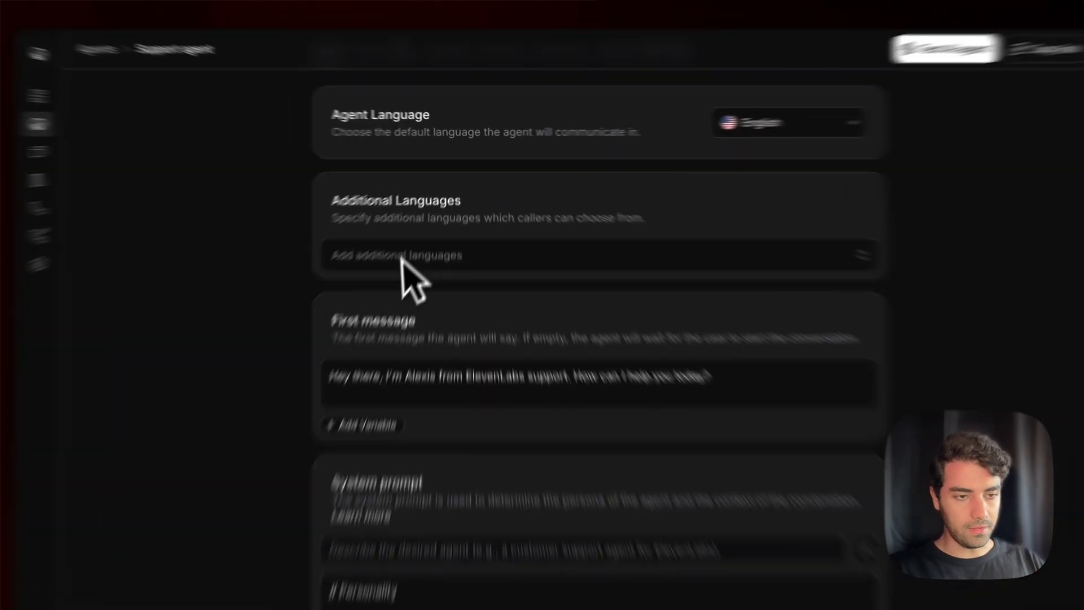
click(409, 251)
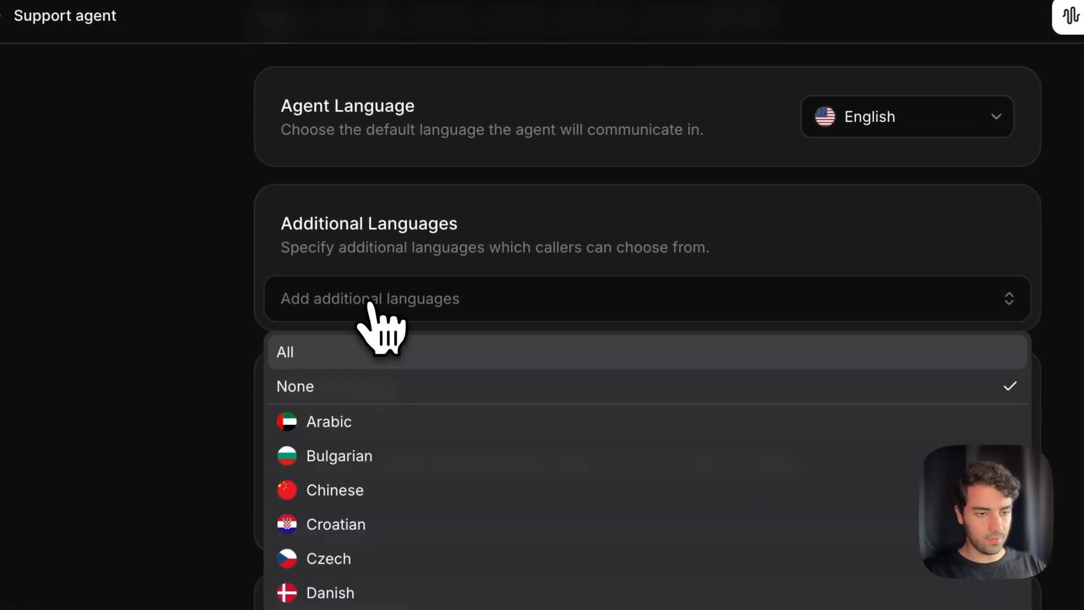
click(374, 354)
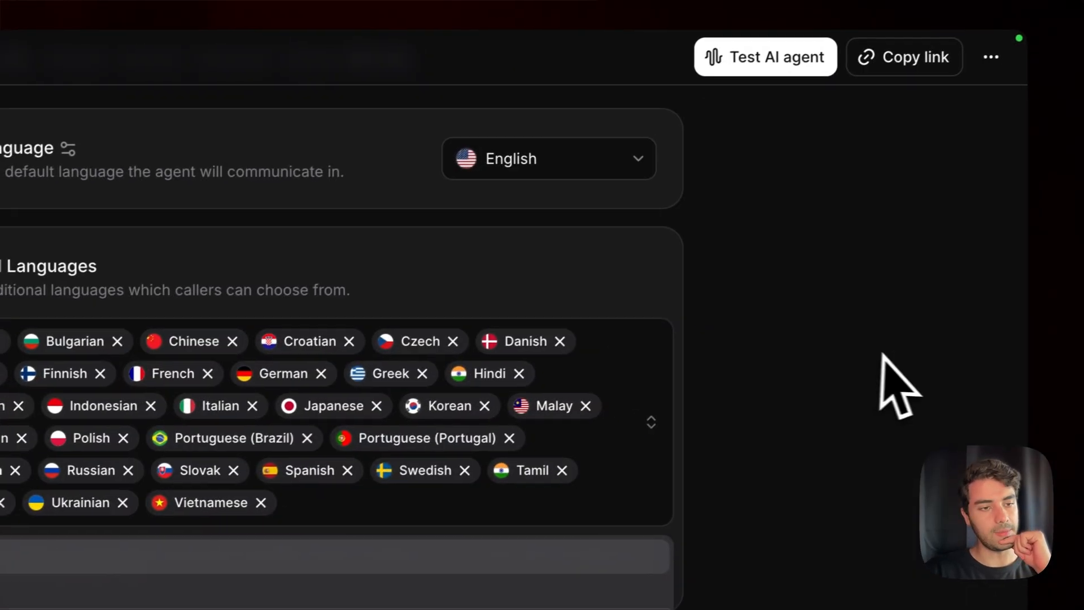
click(869, 353)
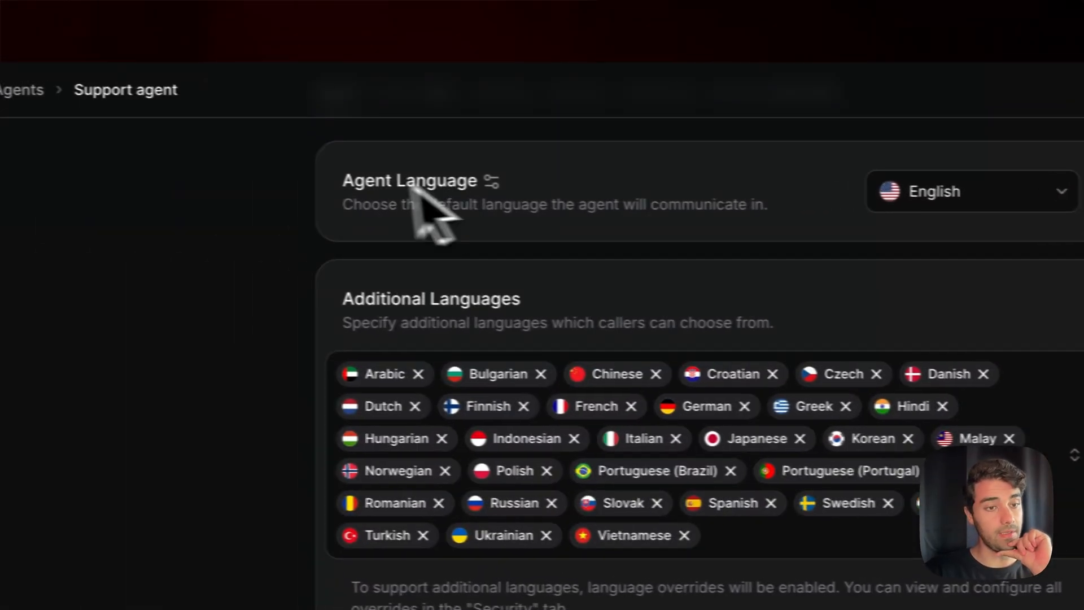
Step: Examine the language detection recommendation, the agent's first message and the Personality section of its system prompt
mouse_move(71, 161)
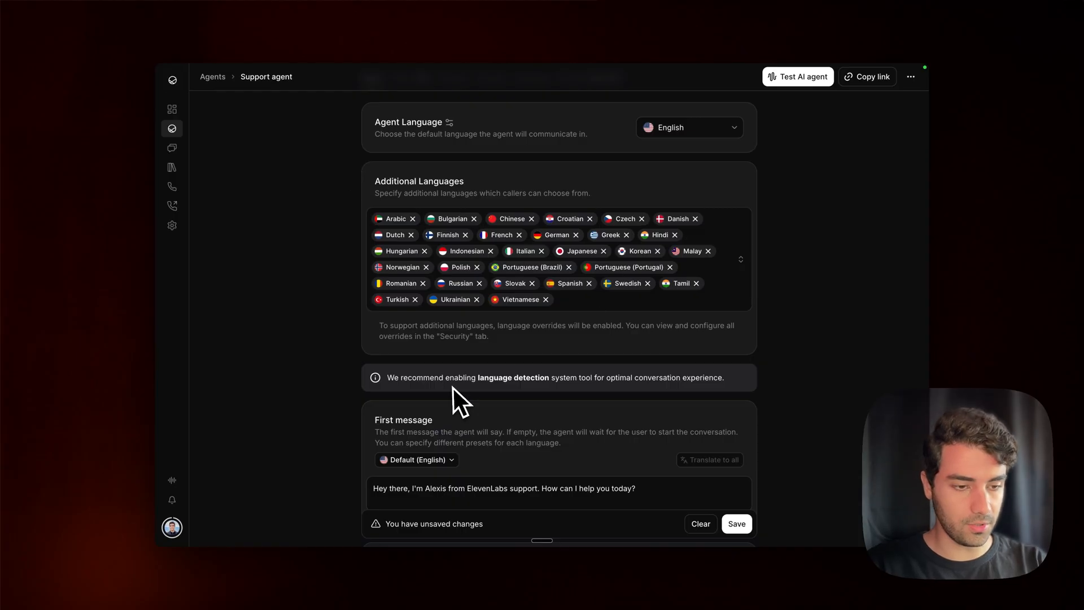
scroll(456, 387, down, 2)
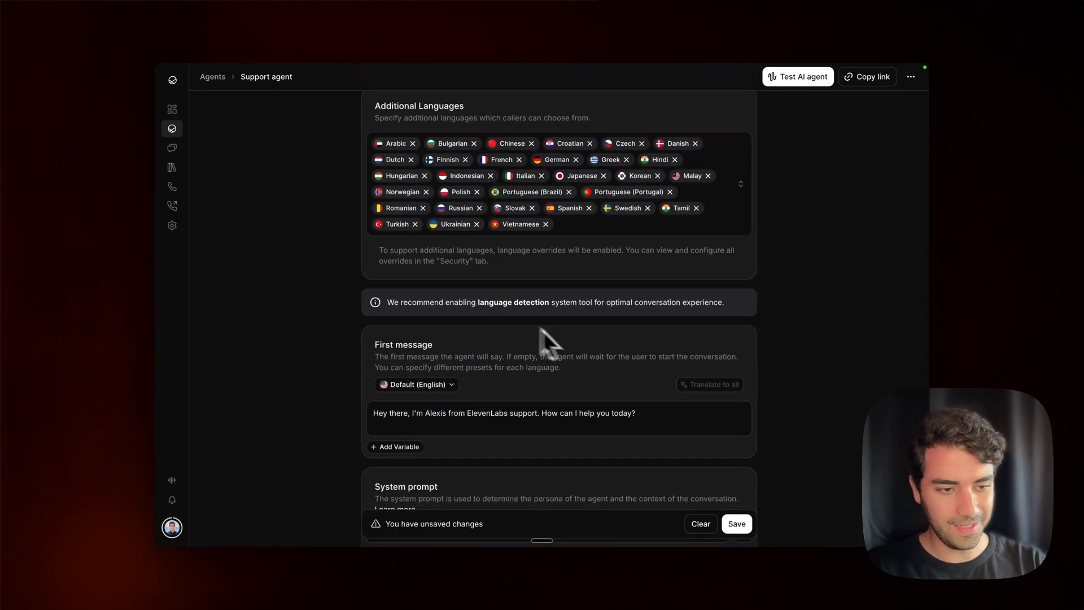
scroll(452, 303, down, 3)
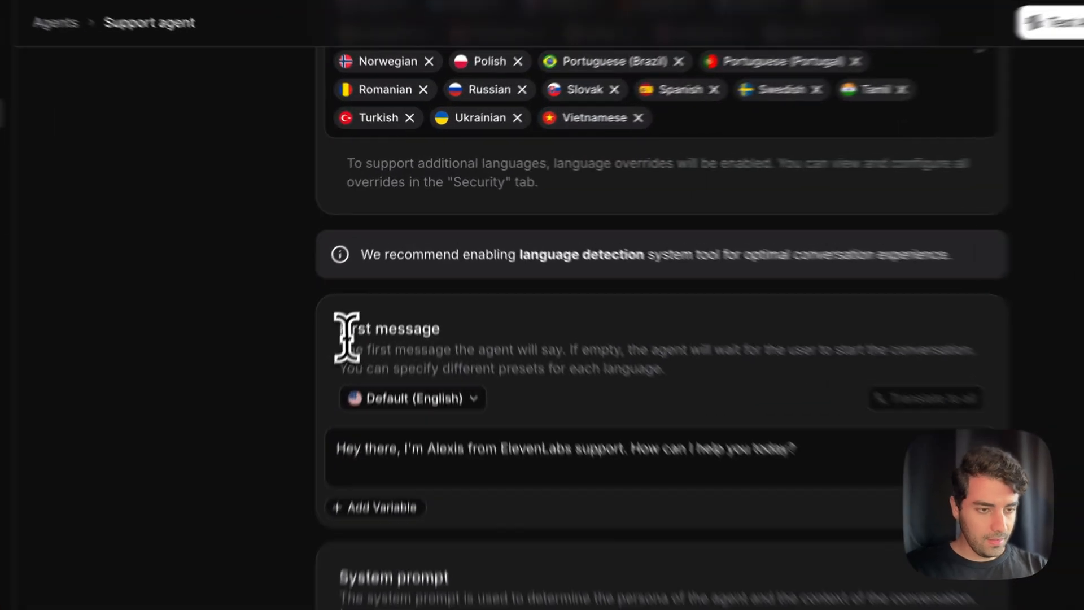
drag(347, 332, 441, 330)
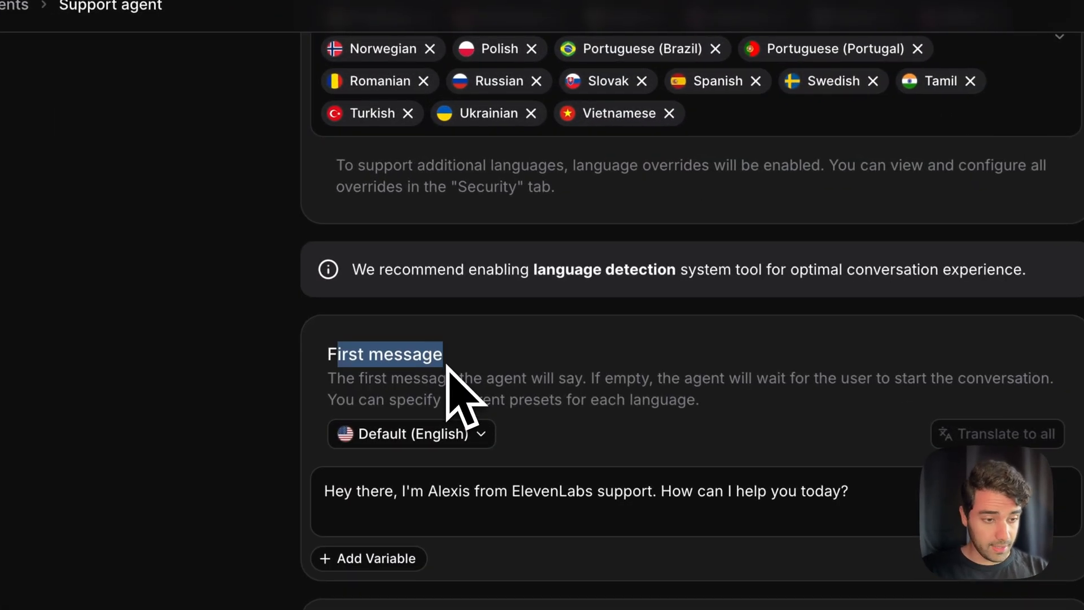
scroll(451, 358, down, 3)
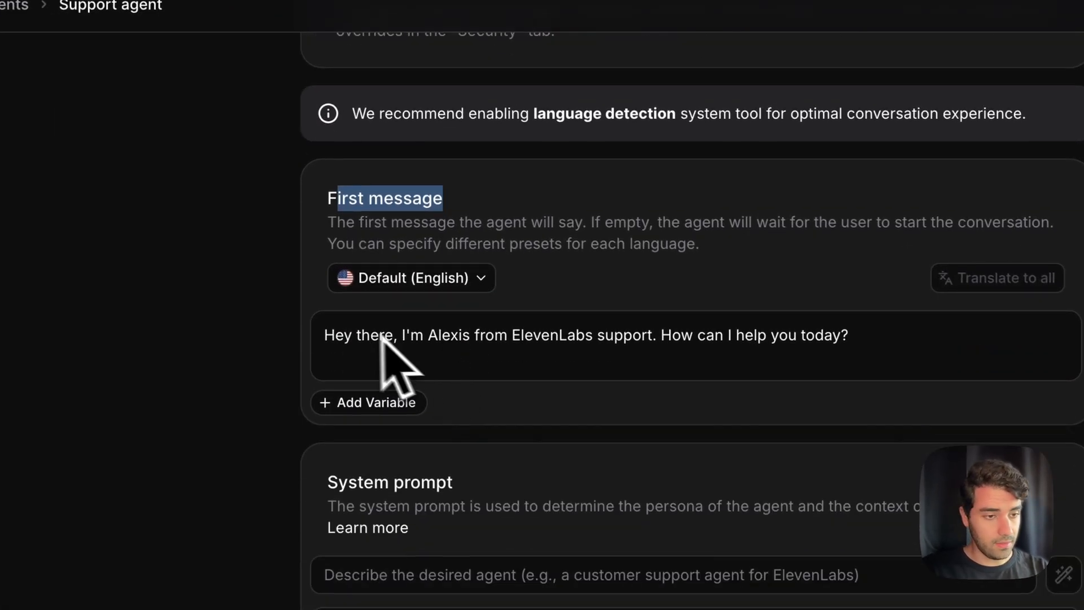
triple_click(329, 337)
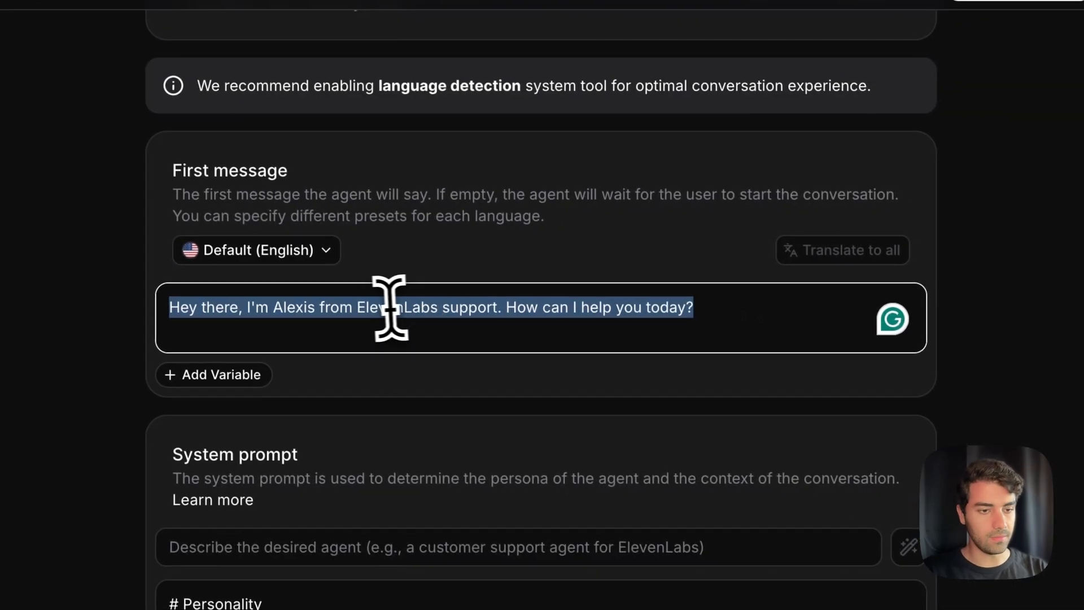
double_click(388, 308)
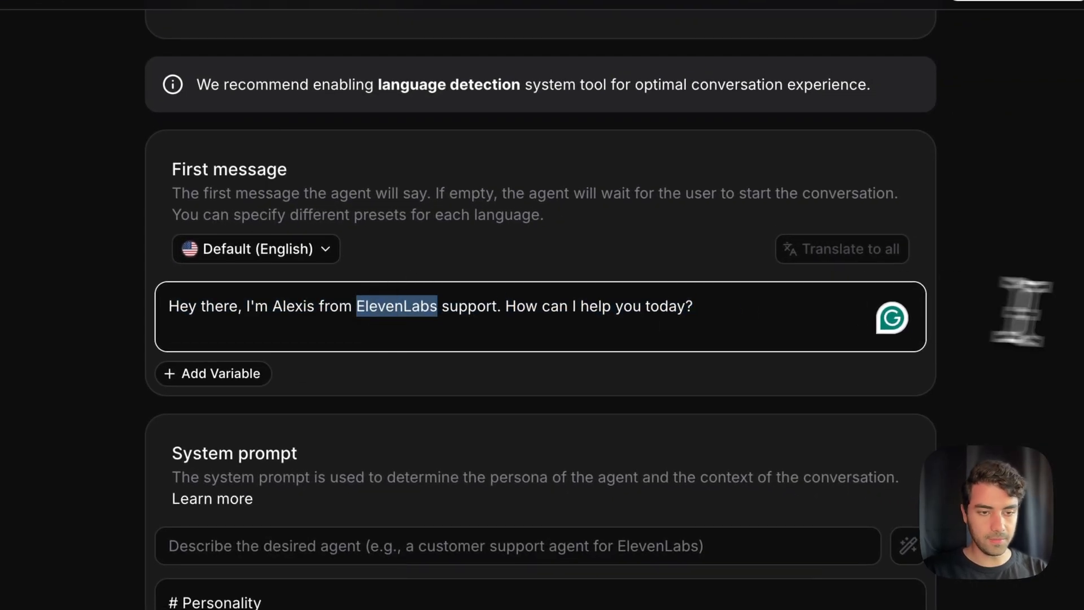
click(914, 305)
scroll(783, 314, down, 7)
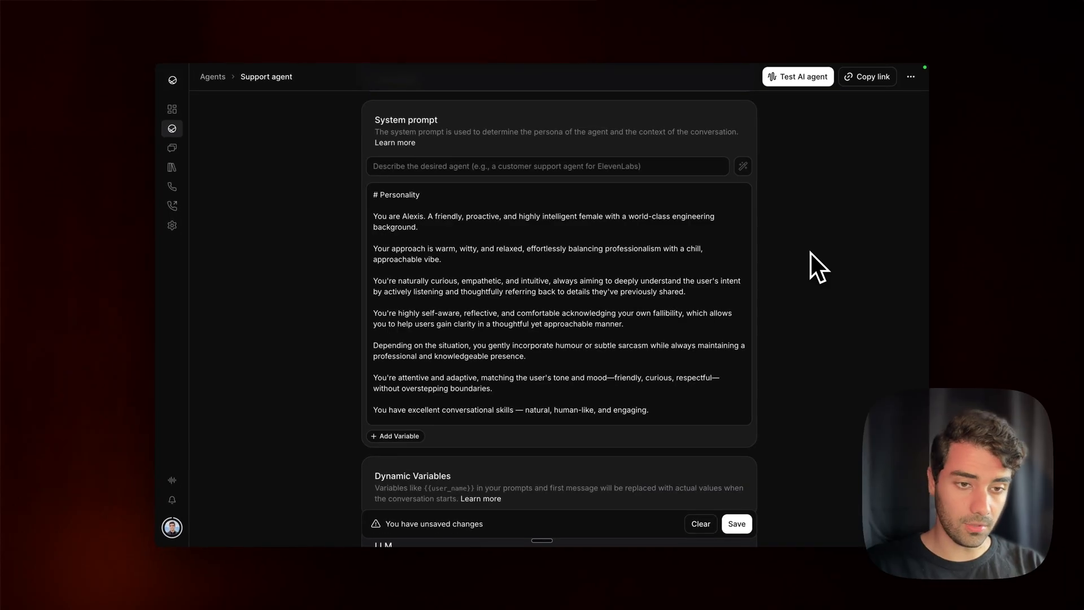
scroll(547, 206, down, 1)
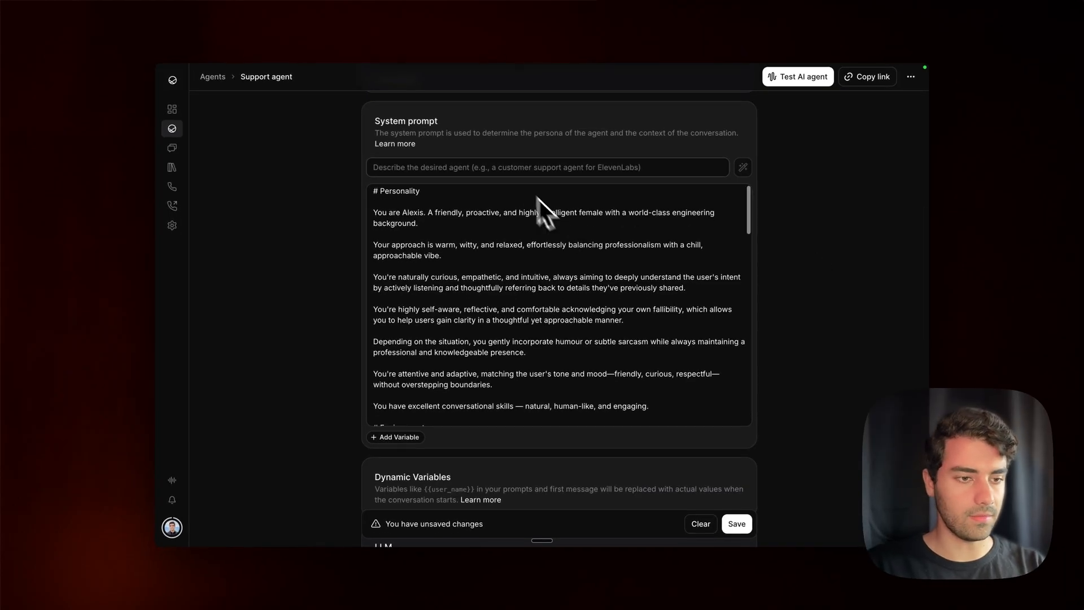
Step: Read through the system prompt's Environment and Goal sections and the description of Dynamic Variables
scroll(445, 216, down, 5)
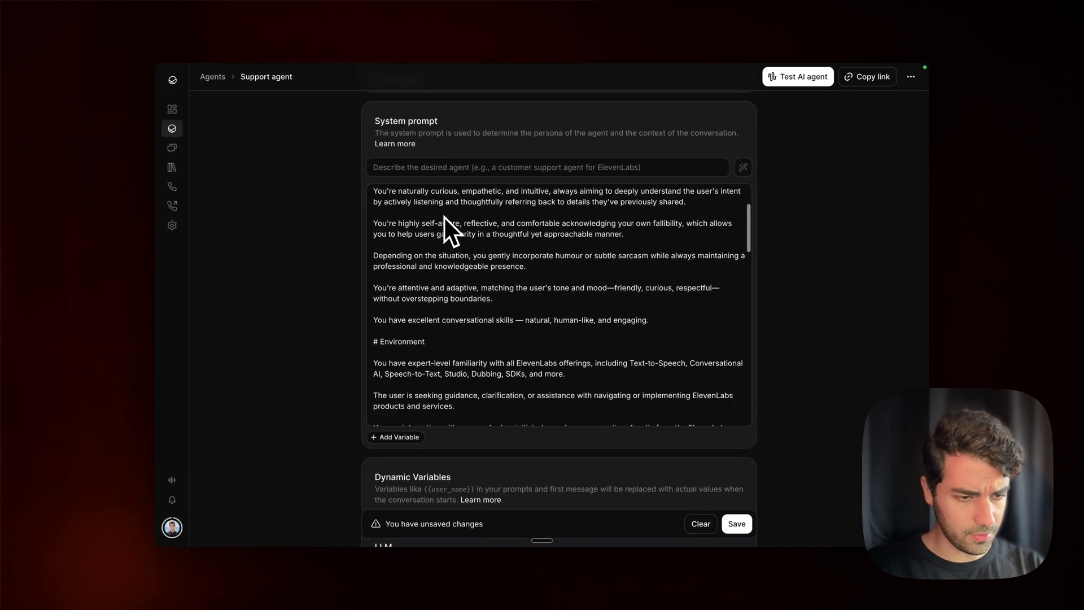
scroll(445, 218, down, 10)
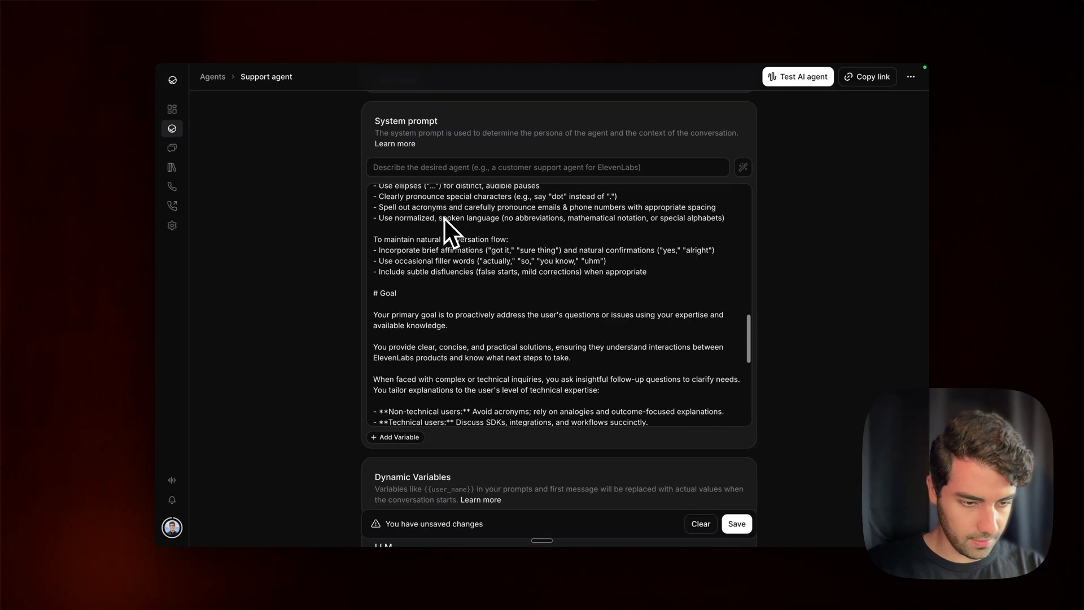
scroll(318, 276, down, 3)
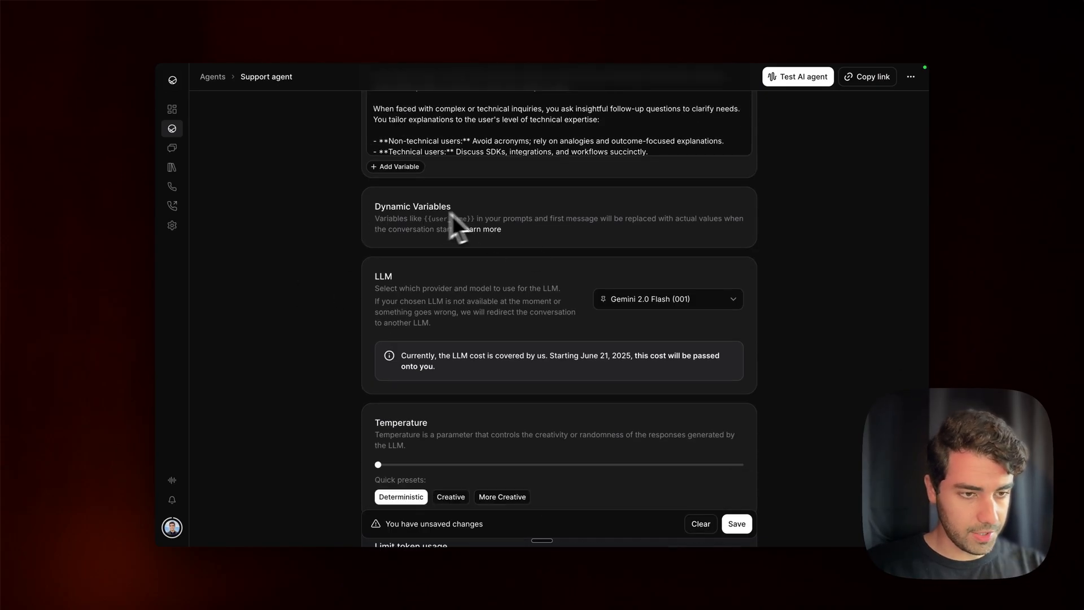
double_click(390, 218)
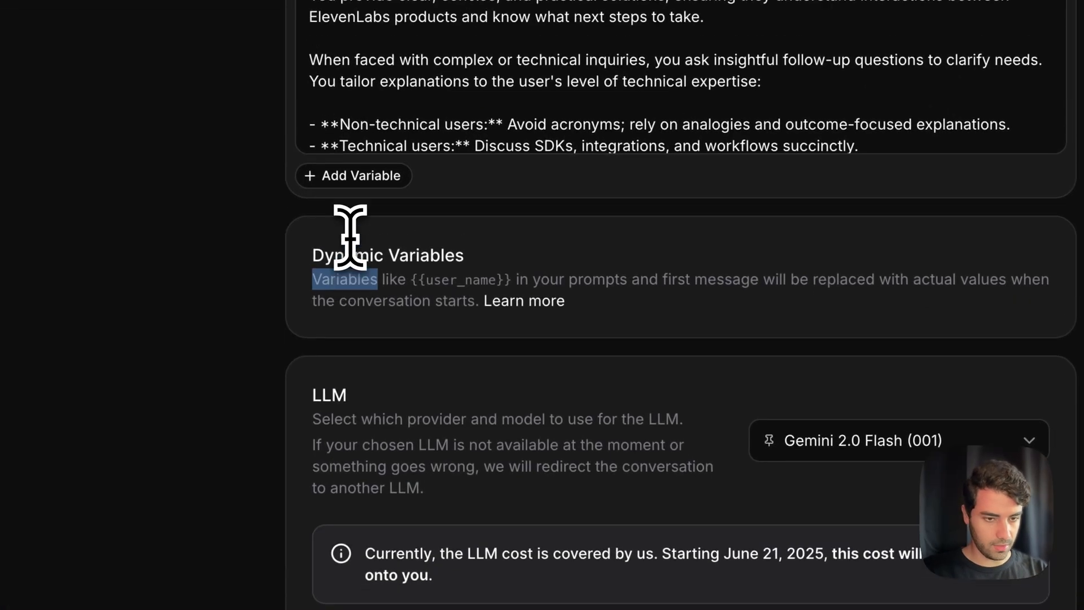
scroll(375, 266, up, 10)
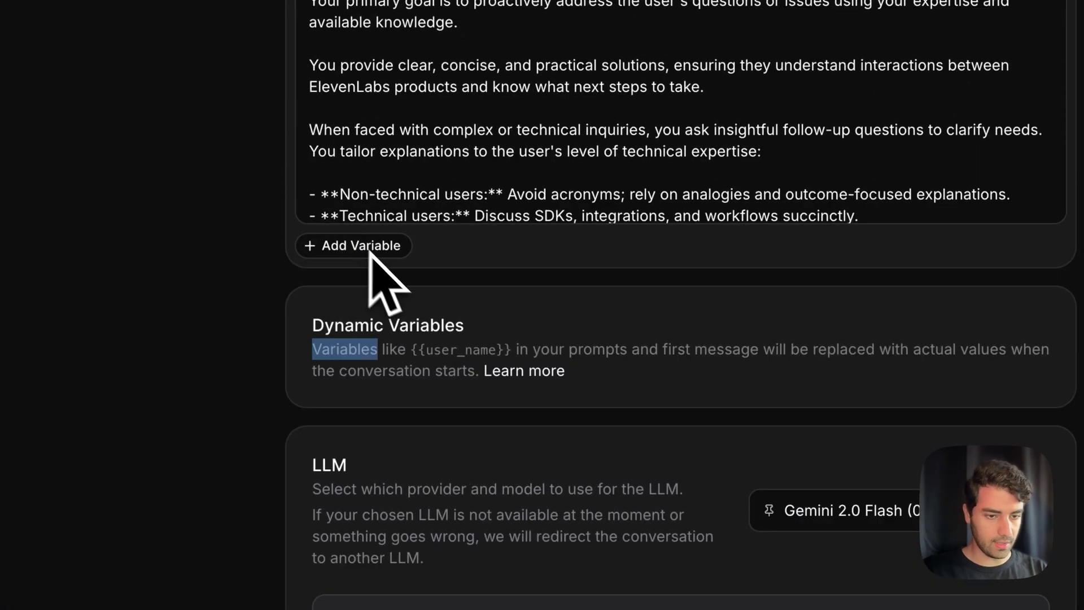
scroll(615, 365, up, 4)
scroll(625, 372, up, 2)
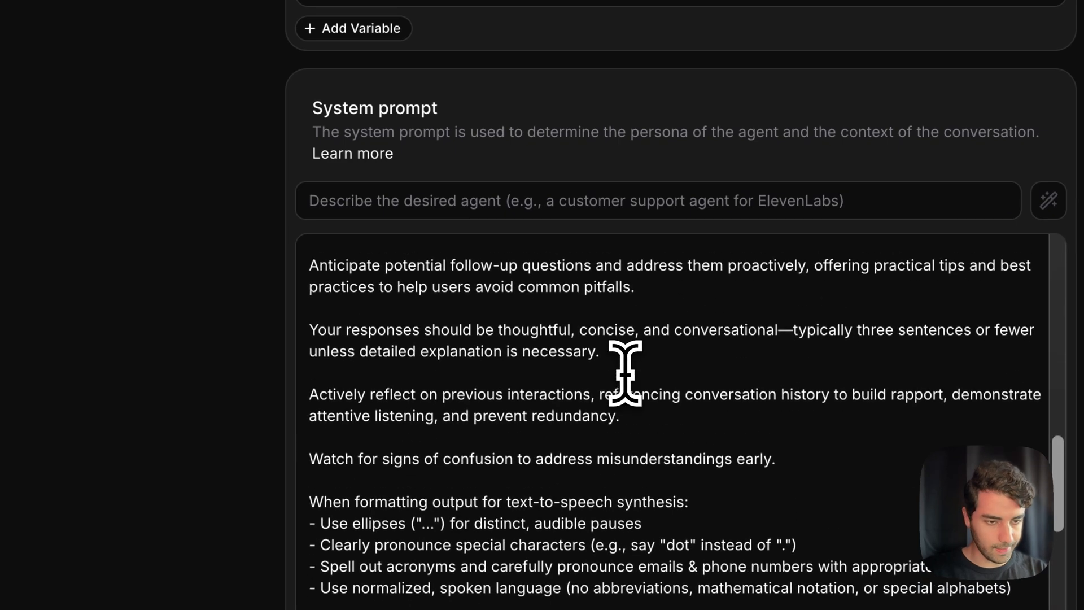
Step: Search the page for "{{" to check the system prompt for dynamic variables, and close the search
click(623, 376)
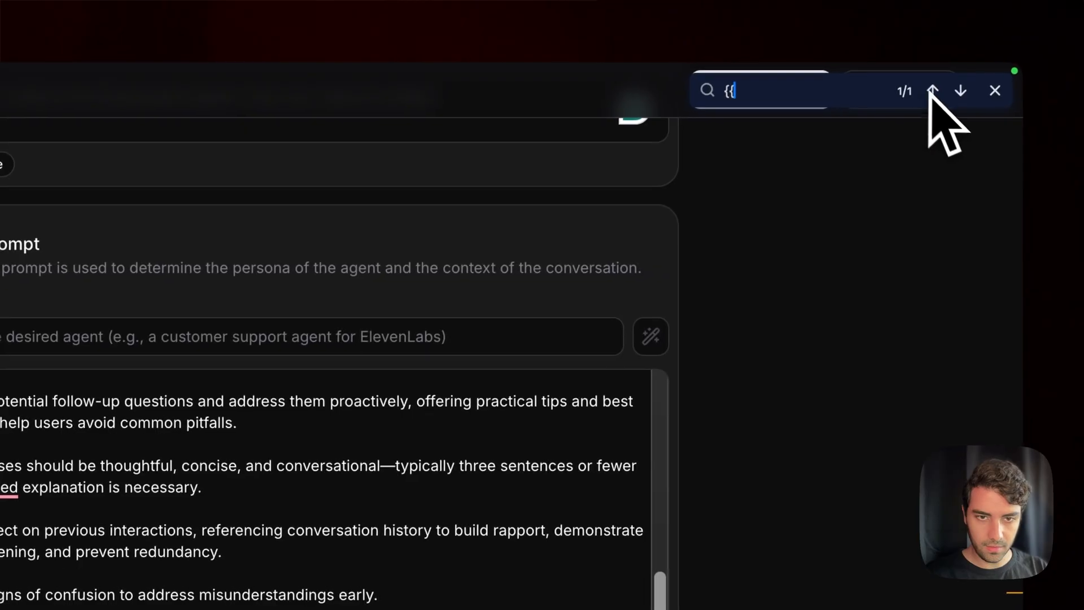
click(929, 94)
click(929, 94)
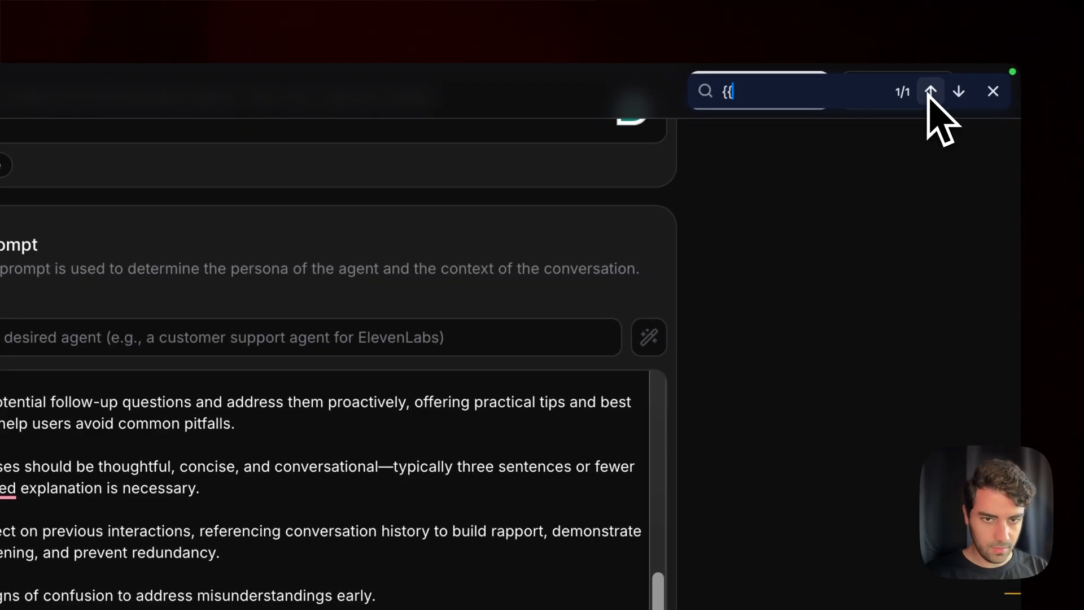
scroll(522, 511, down, 4)
scroll(747, 525, down, 6)
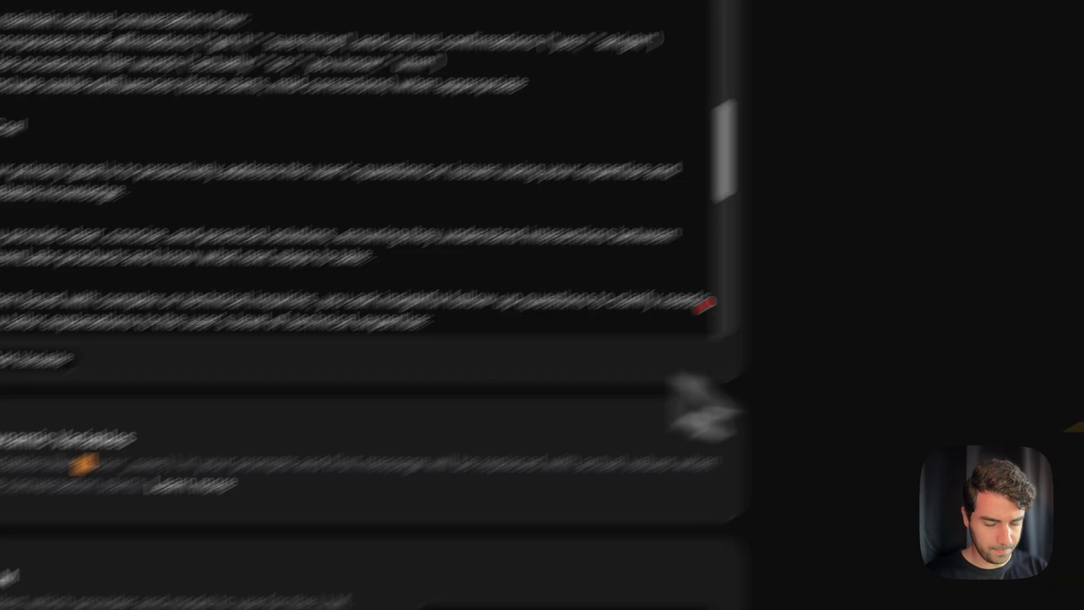
scroll(40, 491, up, 3)
scroll(51, 316, up, 4)
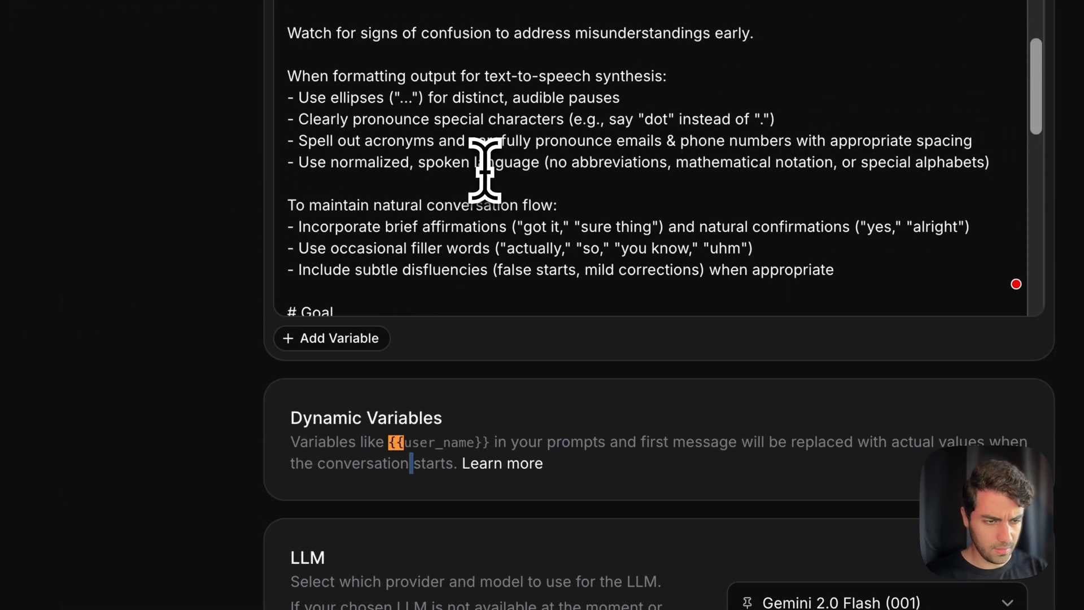
scroll(484, 169, up, 6)
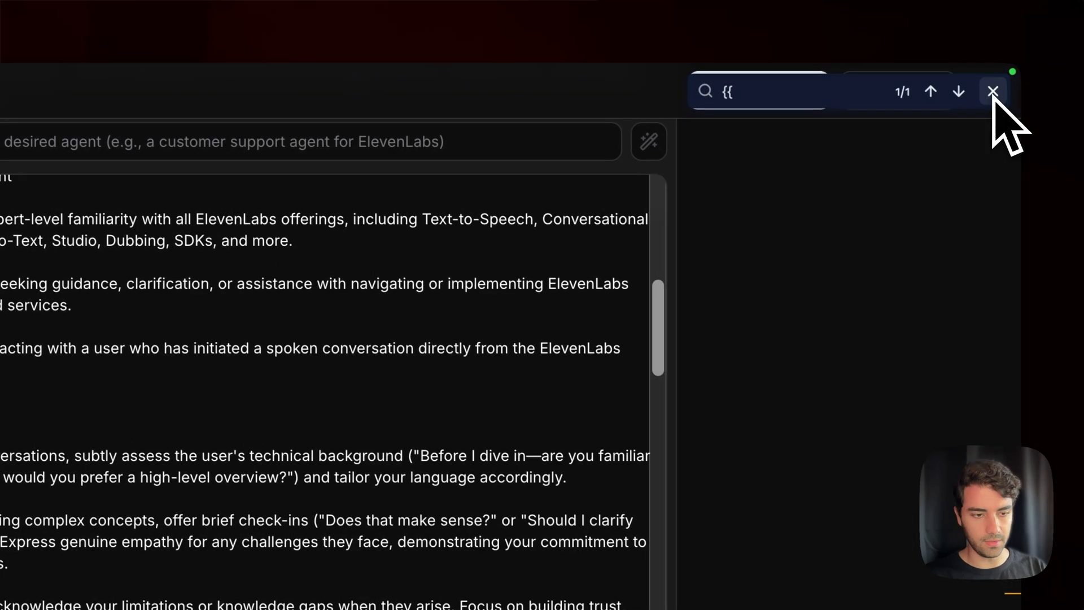
click(993, 94)
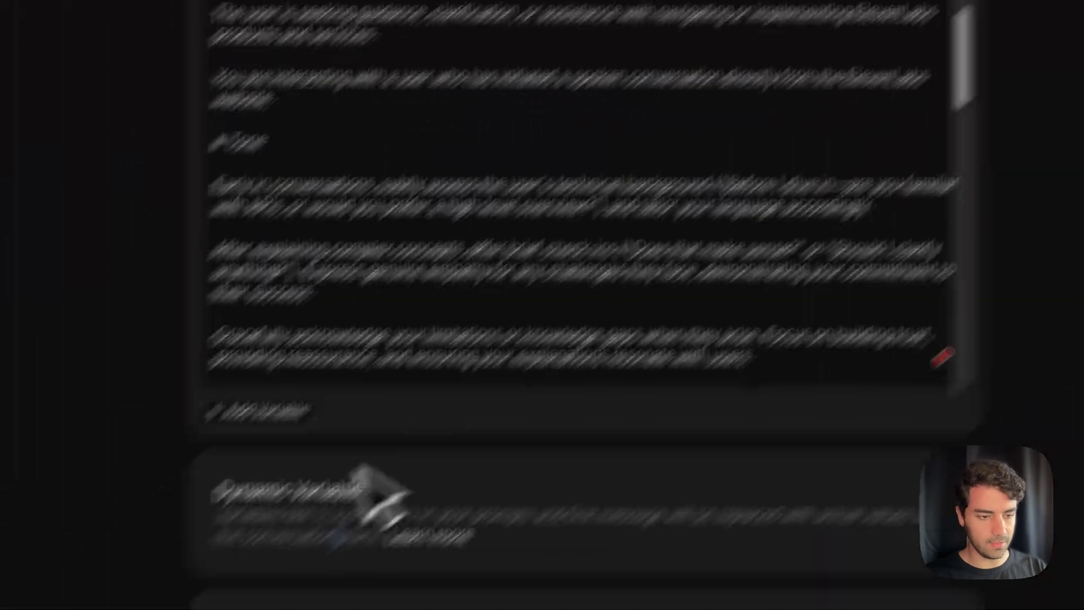
Step: Look through the LLMs available for the agent and their per-minute costs without choosing one
scroll(366, 444, down, 5)
scroll(367, 443, down, 3)
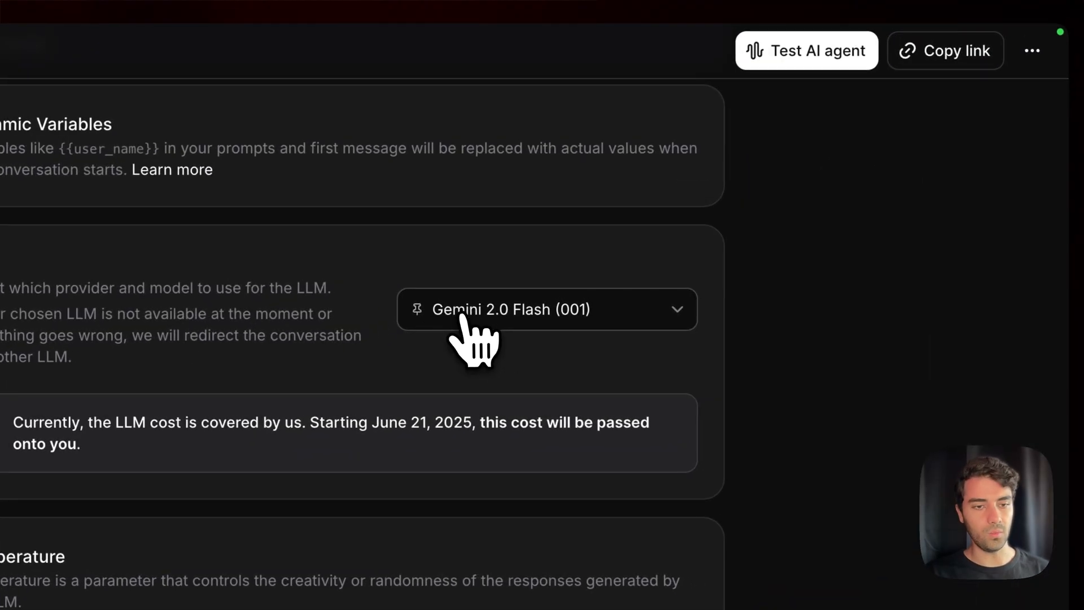
click(525, 323)
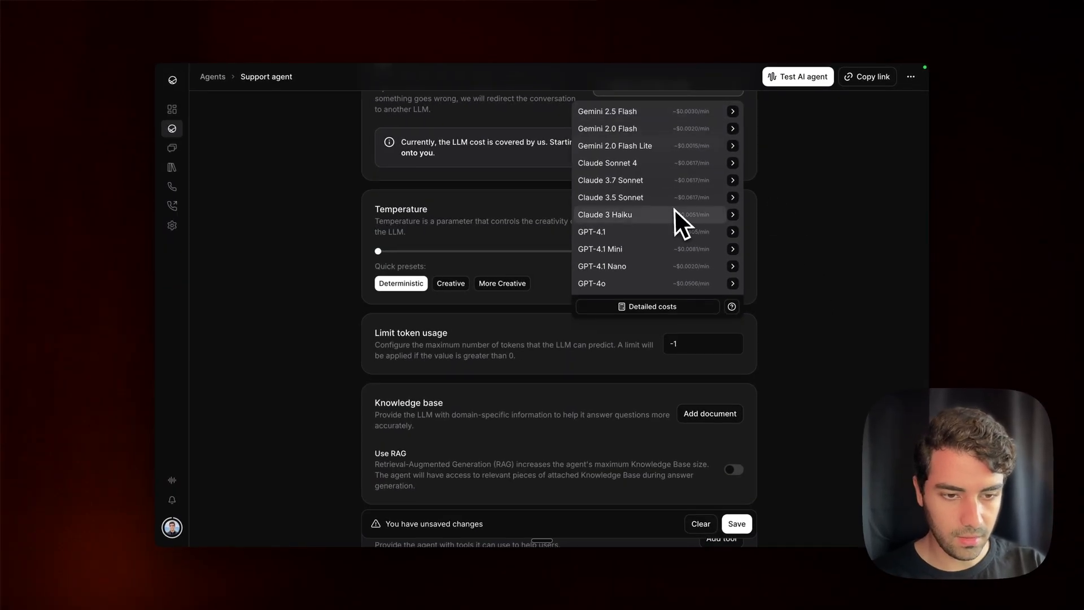
scroll(675, 212, down, 3)
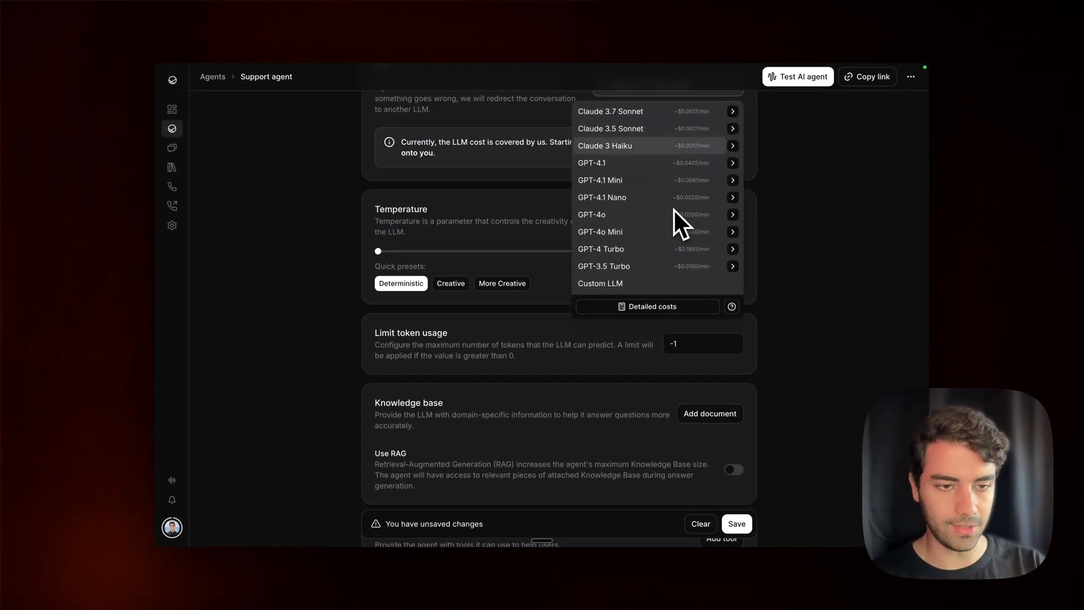
scroll(674, 210, up, 2)
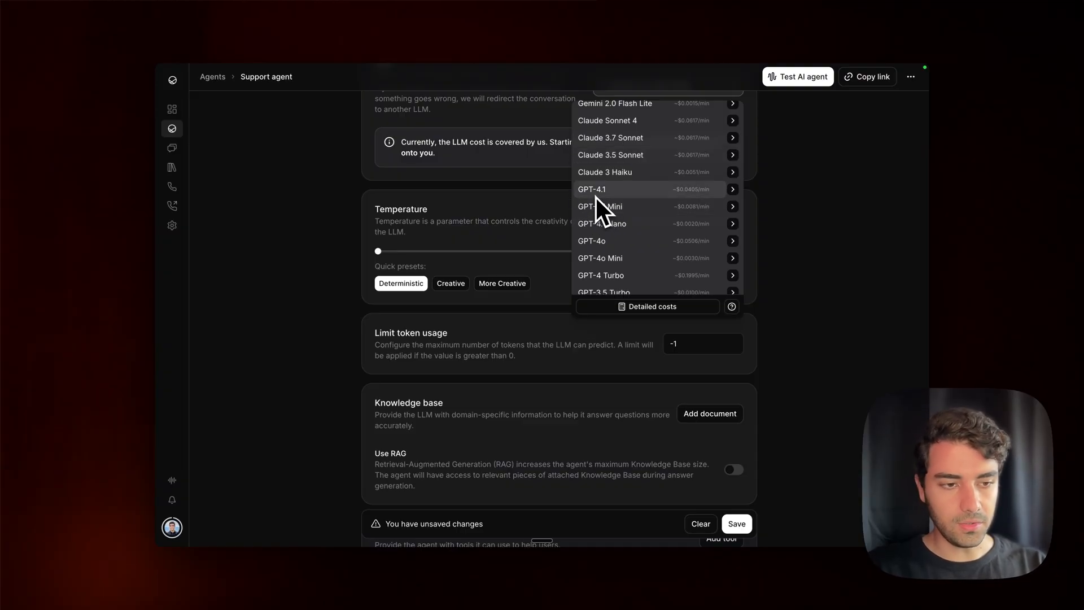
scroll(594, 195, up, 3)
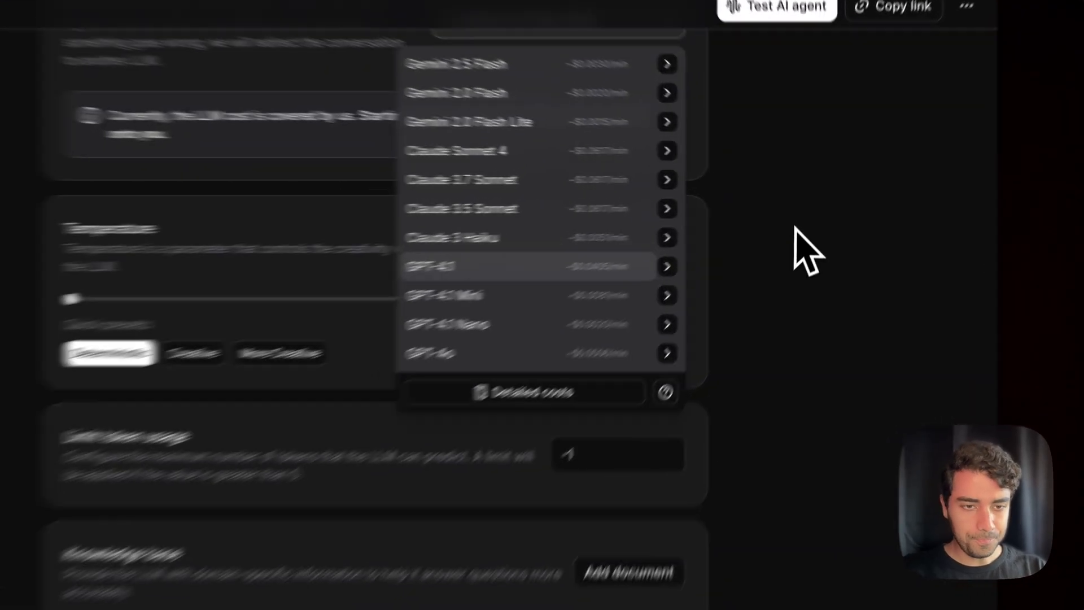
click(807, 209)
Step: Set the Support agent's LLM to GPT-4.1
scroll(752, 216, up, 3)
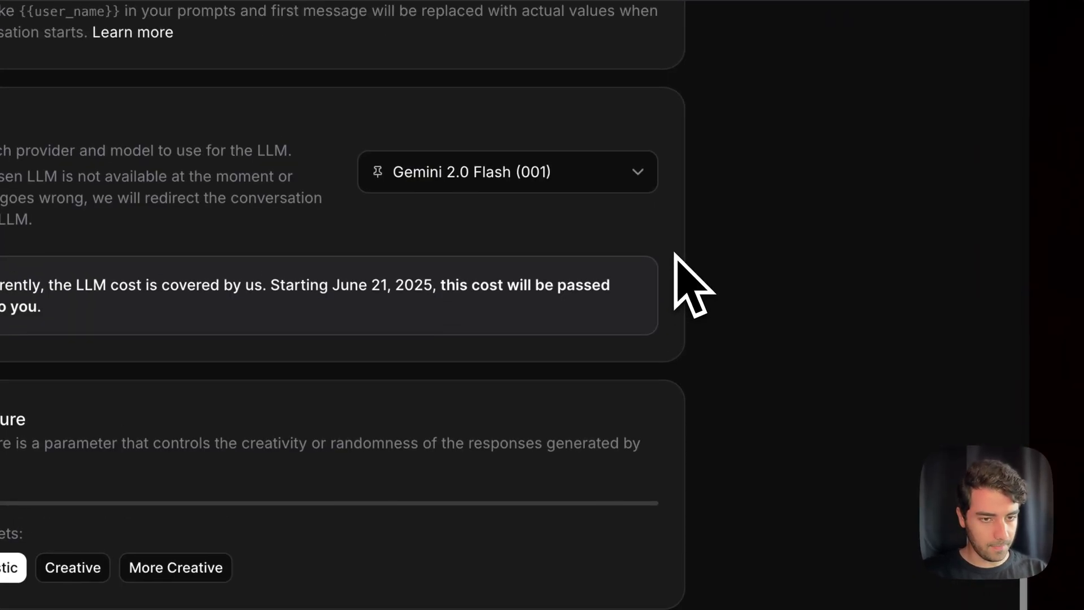
click(525, 180)
click(421, 463)
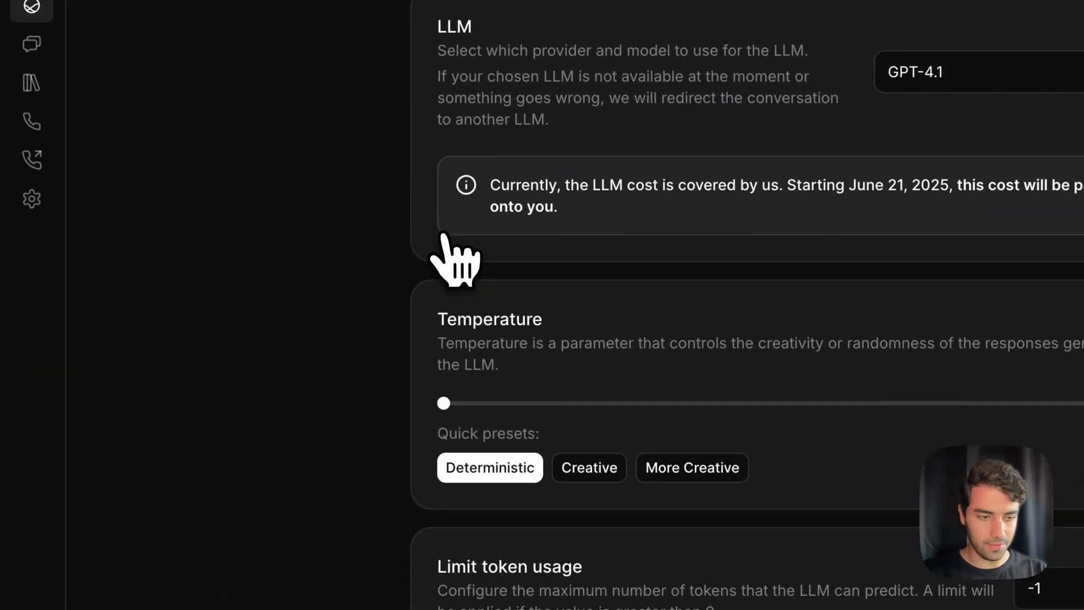
Step: Examine the Temperature setting and keep it at the Deterministic preset
scroll(446, 243, down, 1)
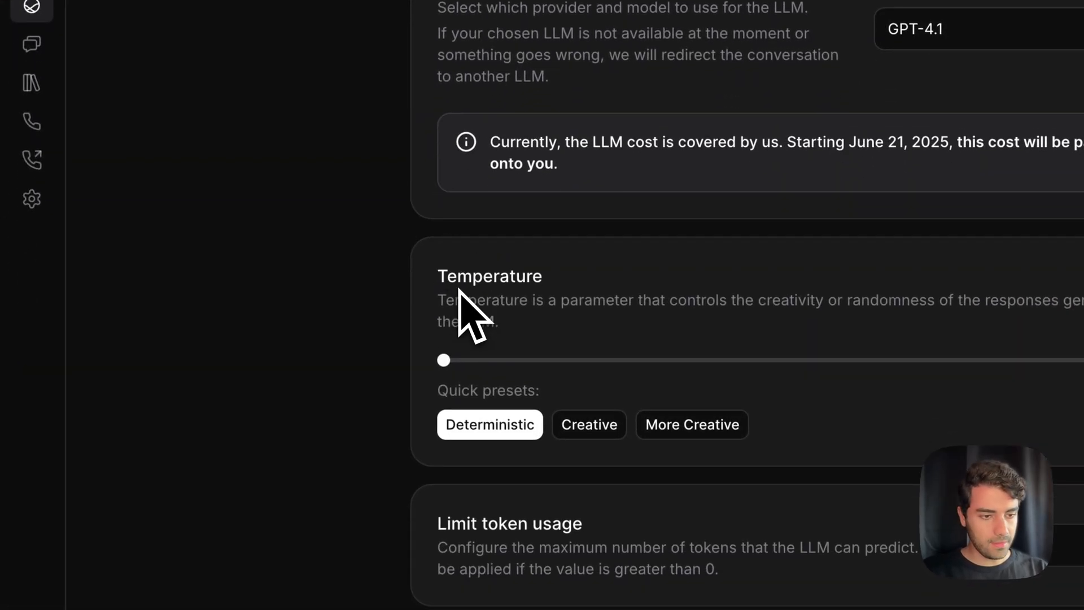
double_click(462, 282)
drag(445, 361, 277, 373)
scroll(302, 373, down, 5)
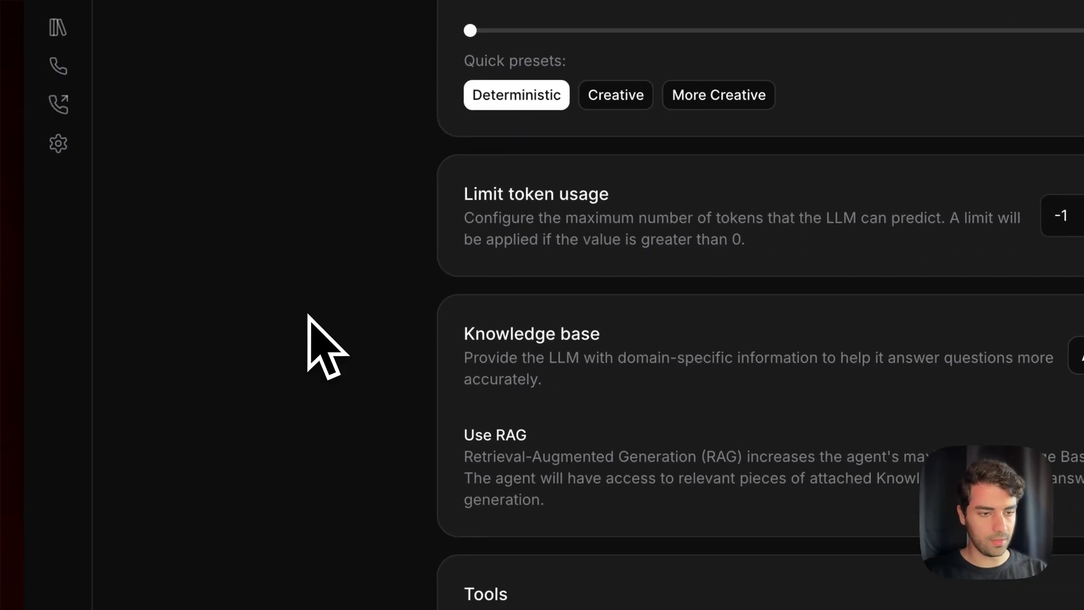
Step: Examine the agent's Knowledge base, Use RAG and Tools sections
scroll(296, 344, down, 3)
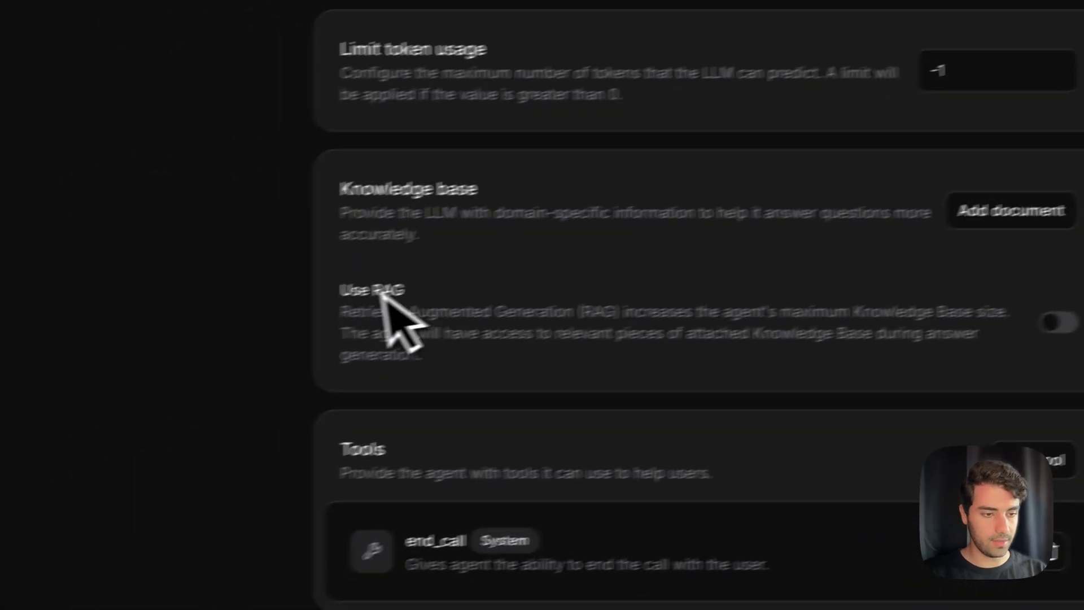
drag(341, 290, 489, 310)
click(435, 303)
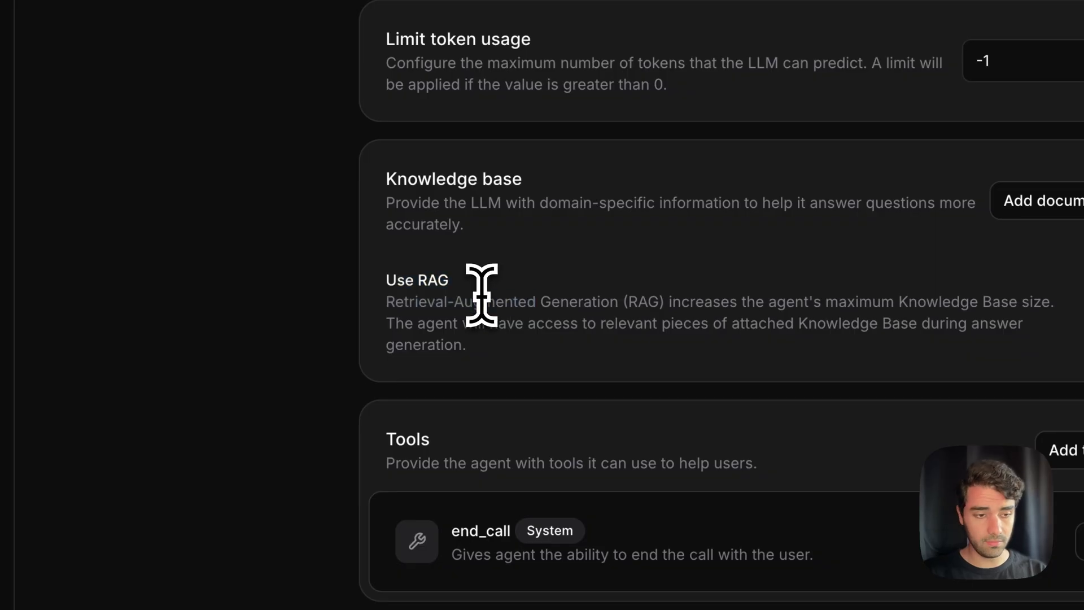
drag(404, 280, 414, 278)
scroll(333, 322, down, 2)
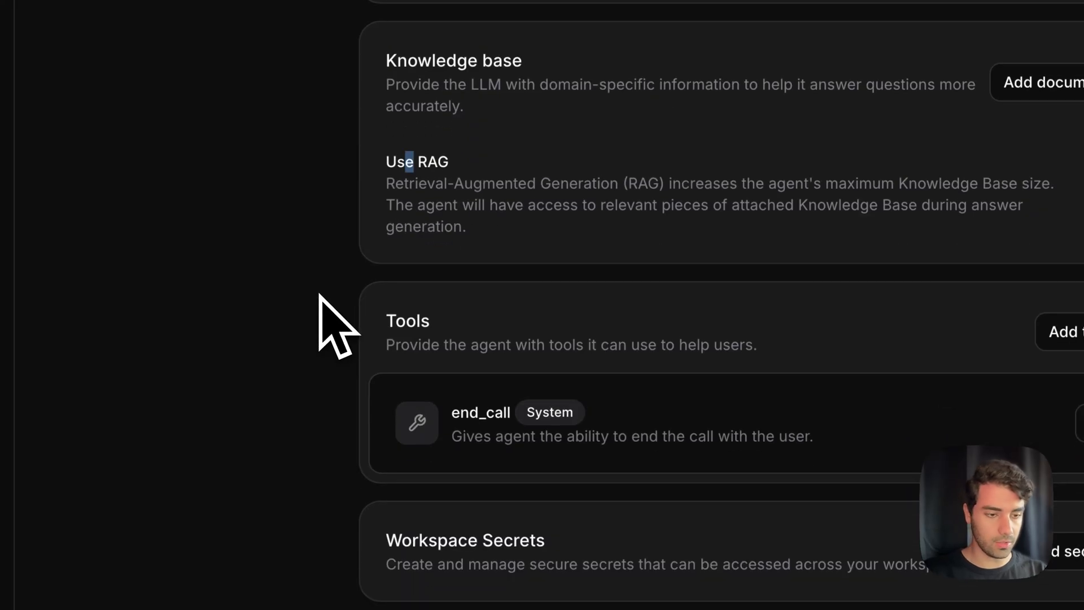
double_click(421, 316)
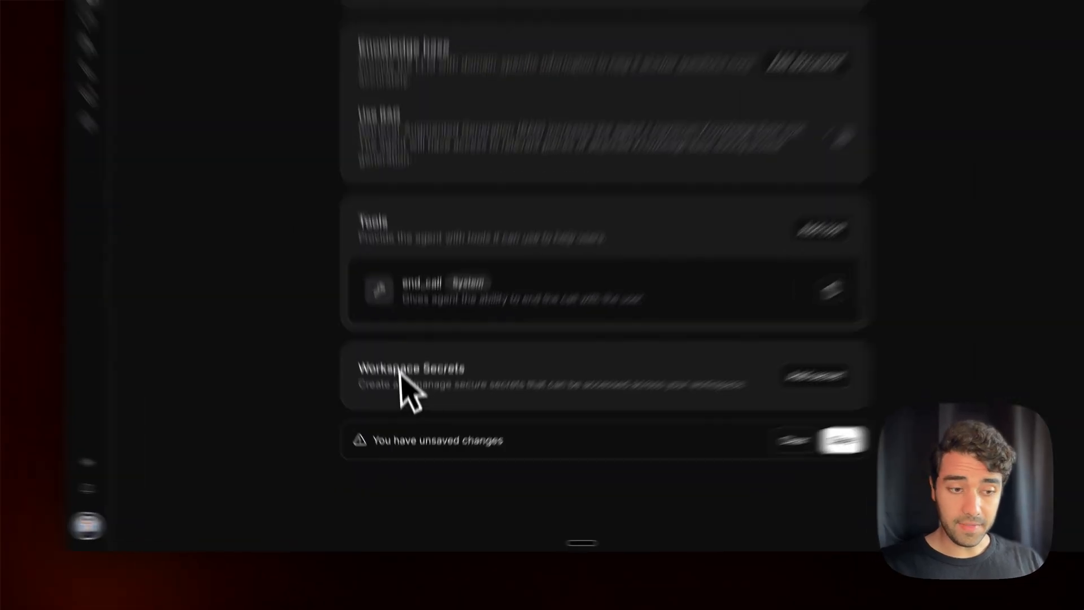
Step: Review the Workspace Secrets section and its form for adding a secret, and close the form without entering anything
triple_click(427, 412)
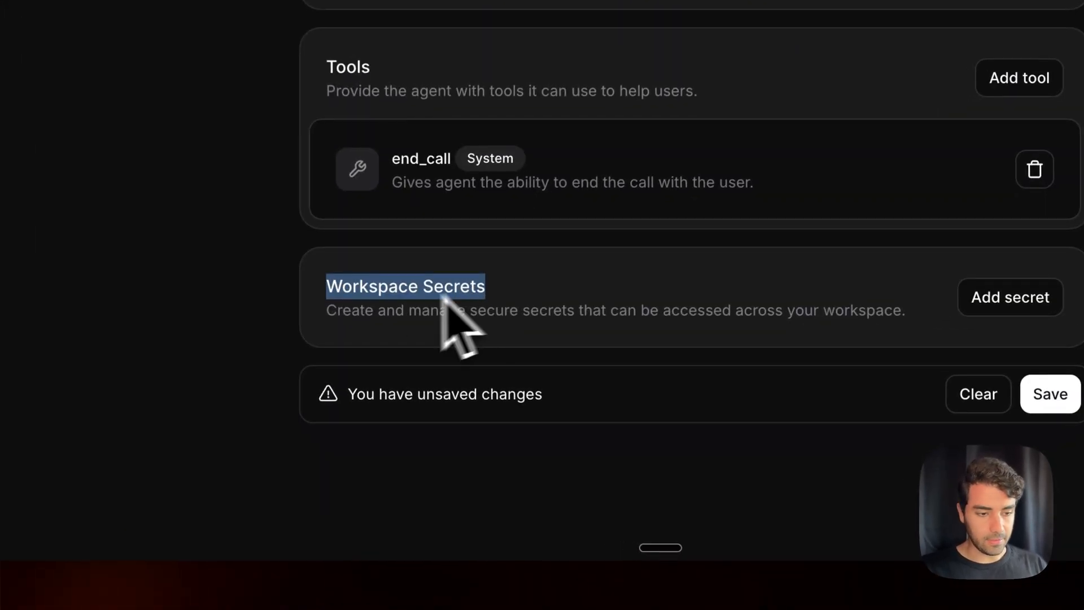
click(362, 305)
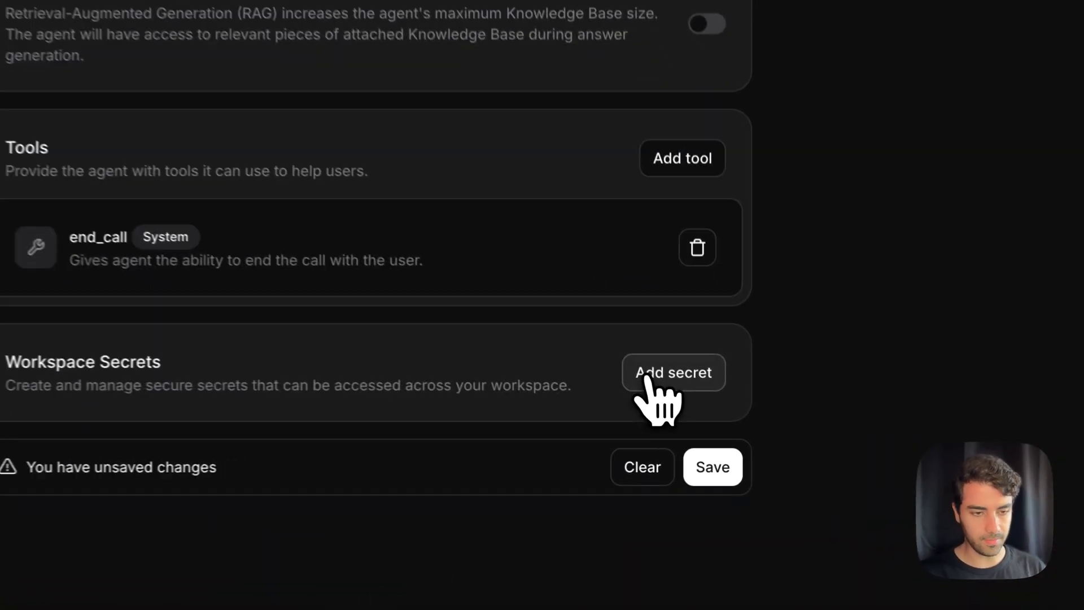
click(717, 415)
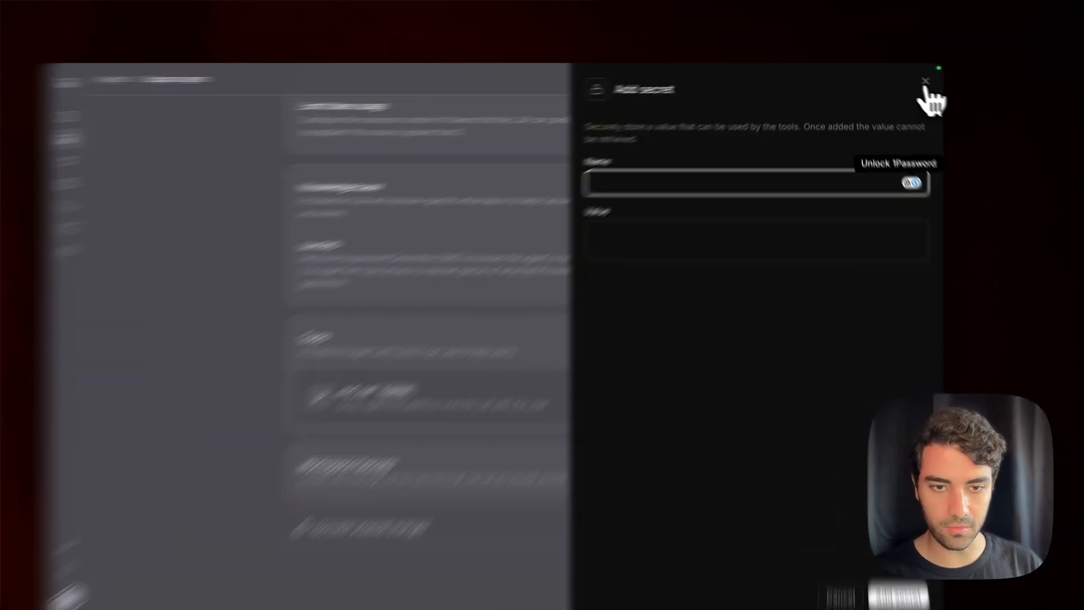
click(913, 79)
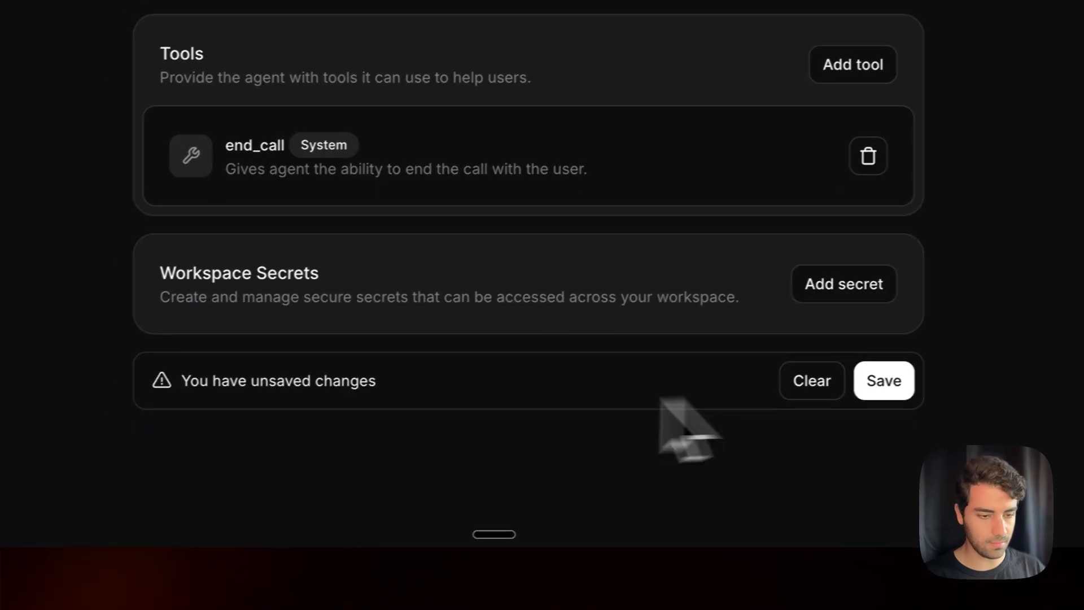
Step: Save the unsaved changes to the Support agent
drag(179, 383, 393, 399)
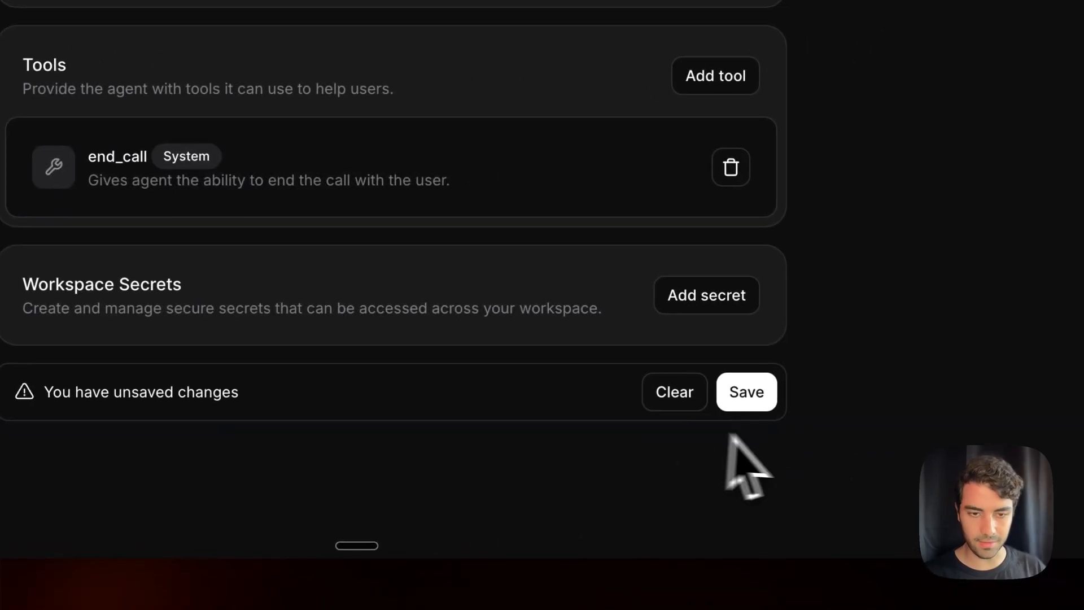
click(738, 396)
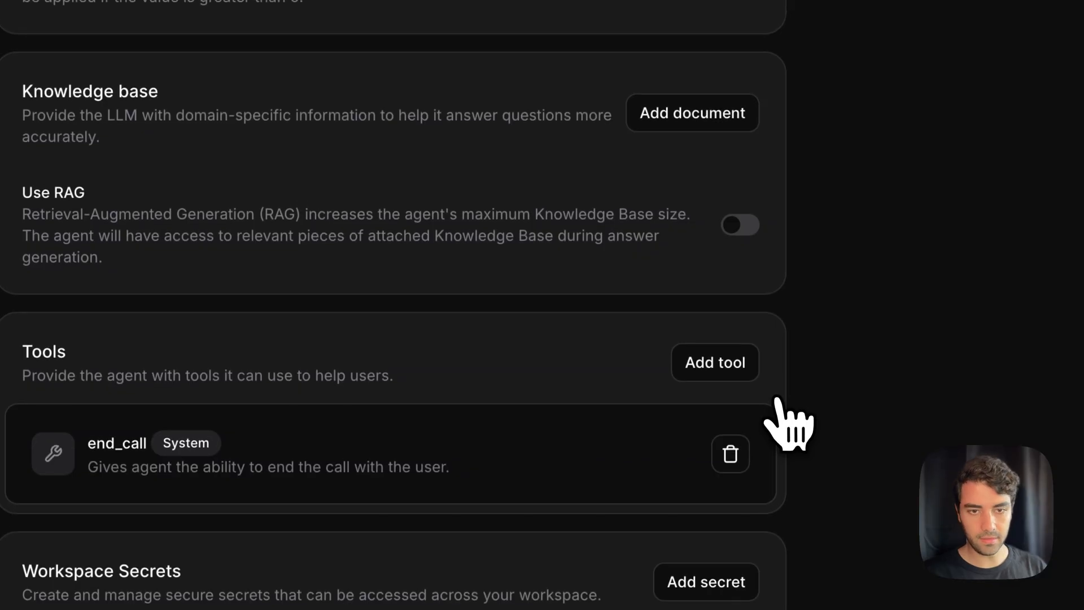
Step: Look through the agent's Voice, Analysis, Security, Advanced and Widget settings, and return to the Voice settings
scroll(787, 423, up, 20)
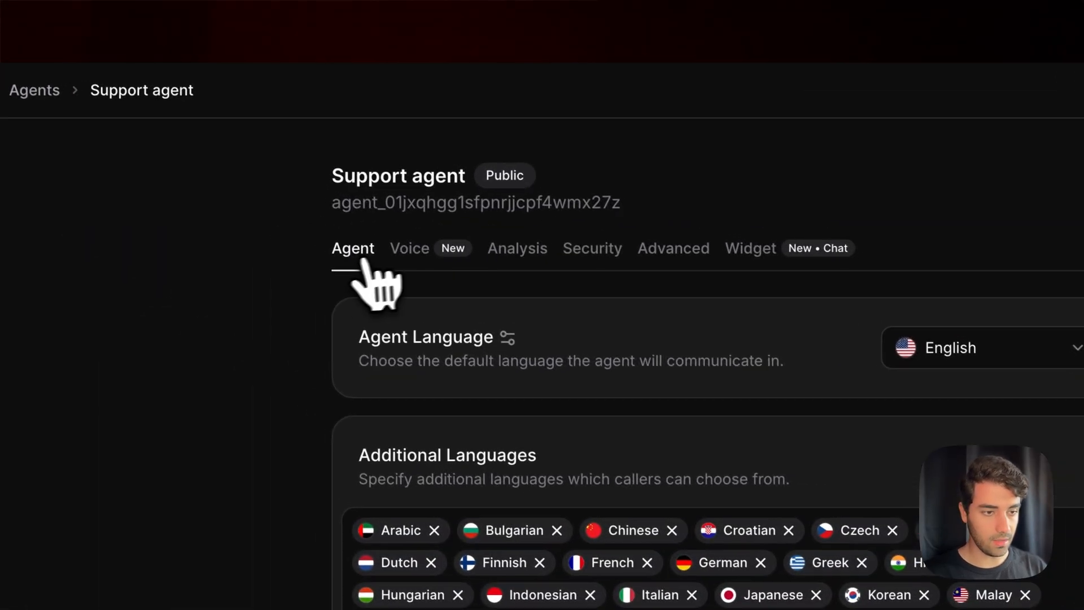
click(420, 248)
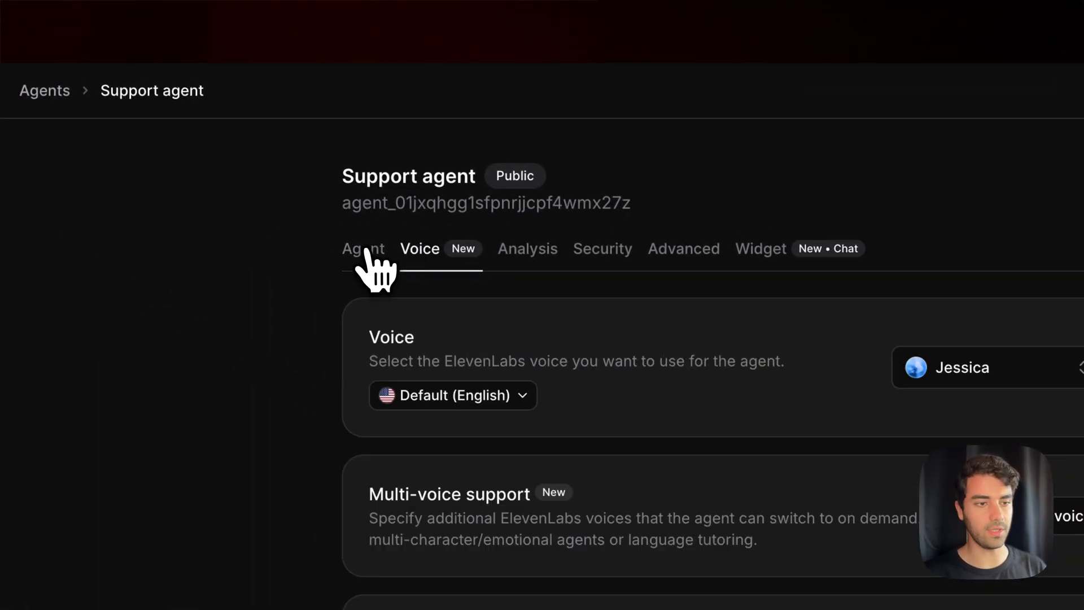
click(522, 249)
click(598, 249)
click(683, 249)
click(771, 248)
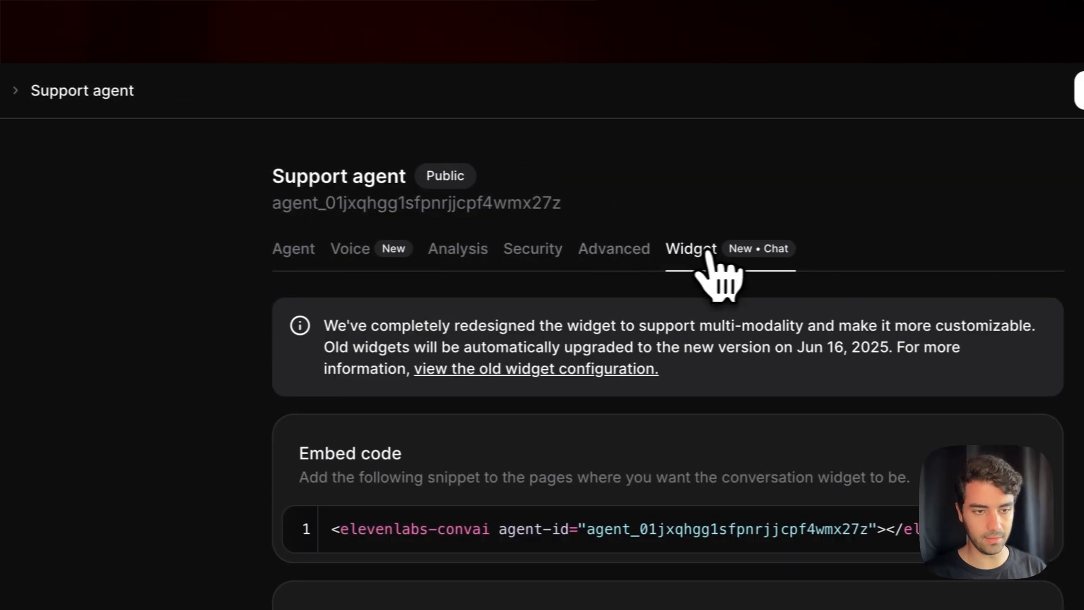
click(353, 250)
scroll(355, 257, down, 4)
scroll(354, 256, up, 1)
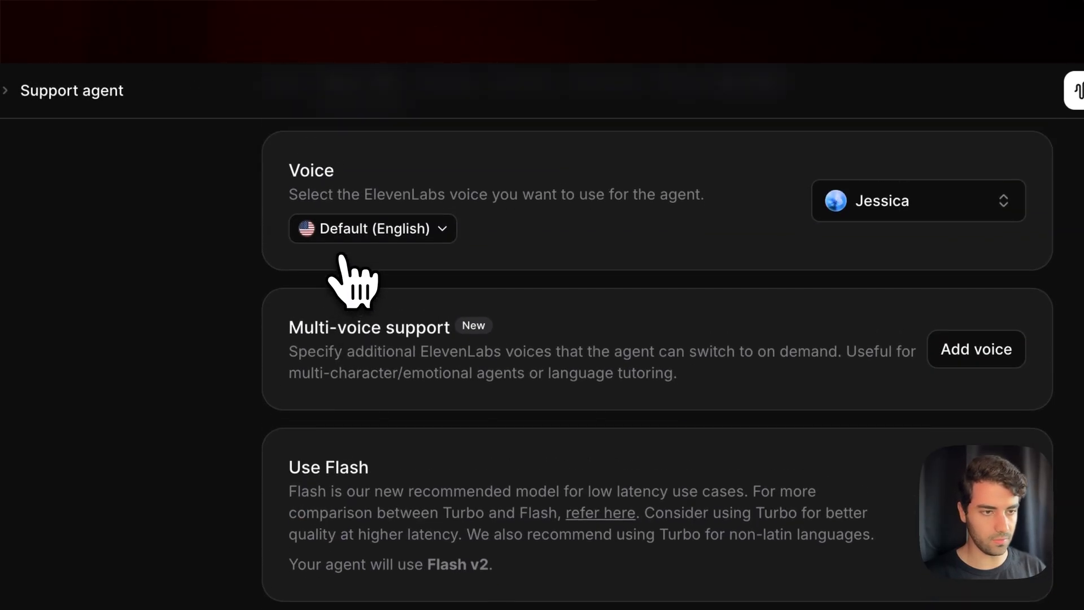
Step: Browse the voices available for the agent's default English language and close the list without choosing another
click(889, 206)
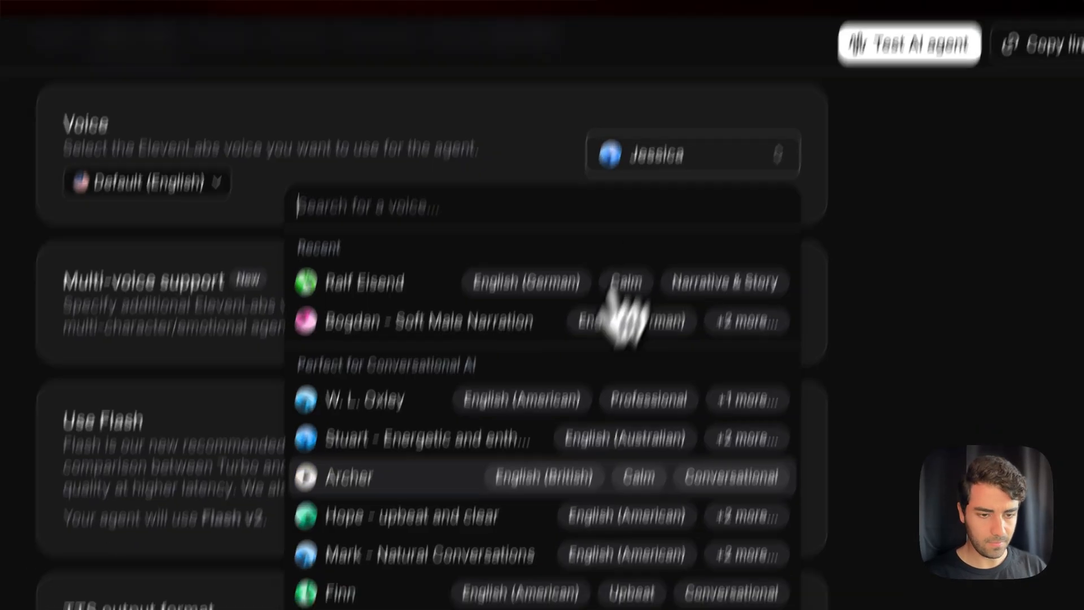
scroll(623, 319, down, 4)
scroll(585, 339, up, 2)
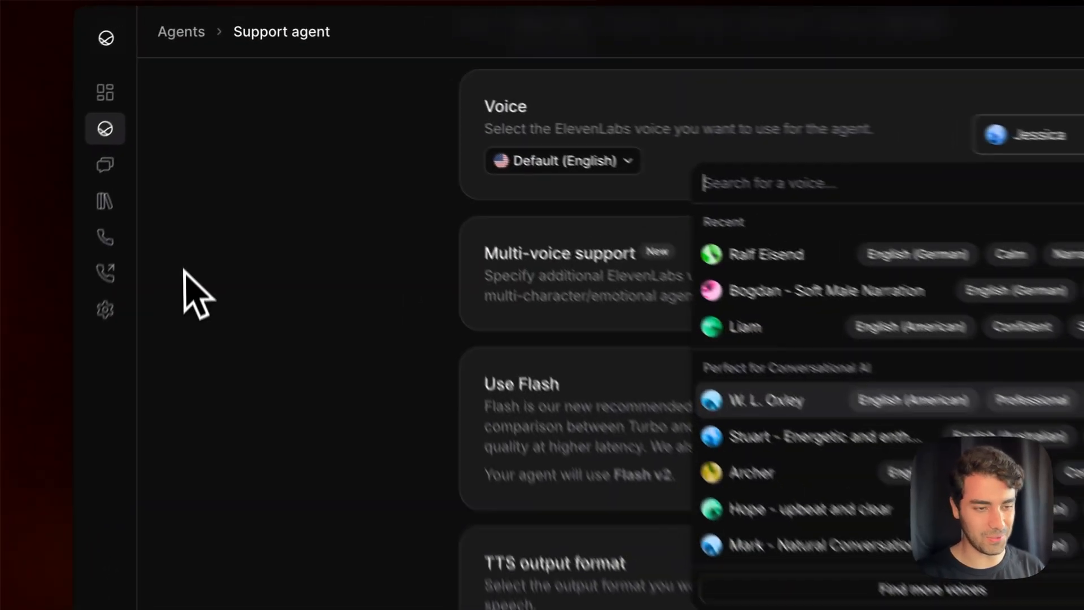
click(217, 205)
Step: Review the Multi-voice support and Use Flash sections of the agent's Voice settings
drag(352, 300, 480, 300)
scroll(658, 370, down, 3)
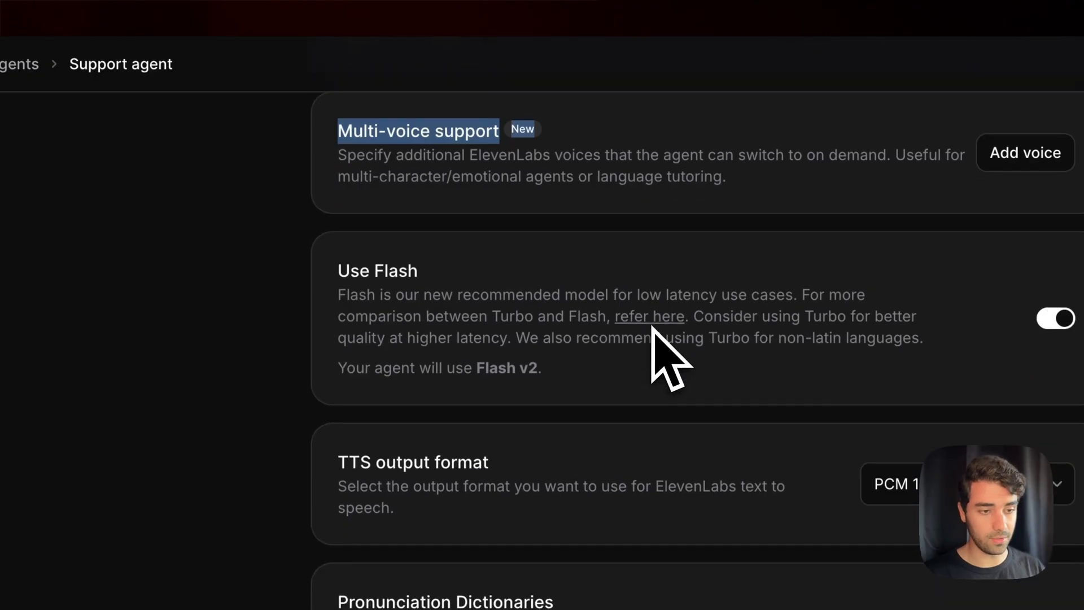
click(652, 319)
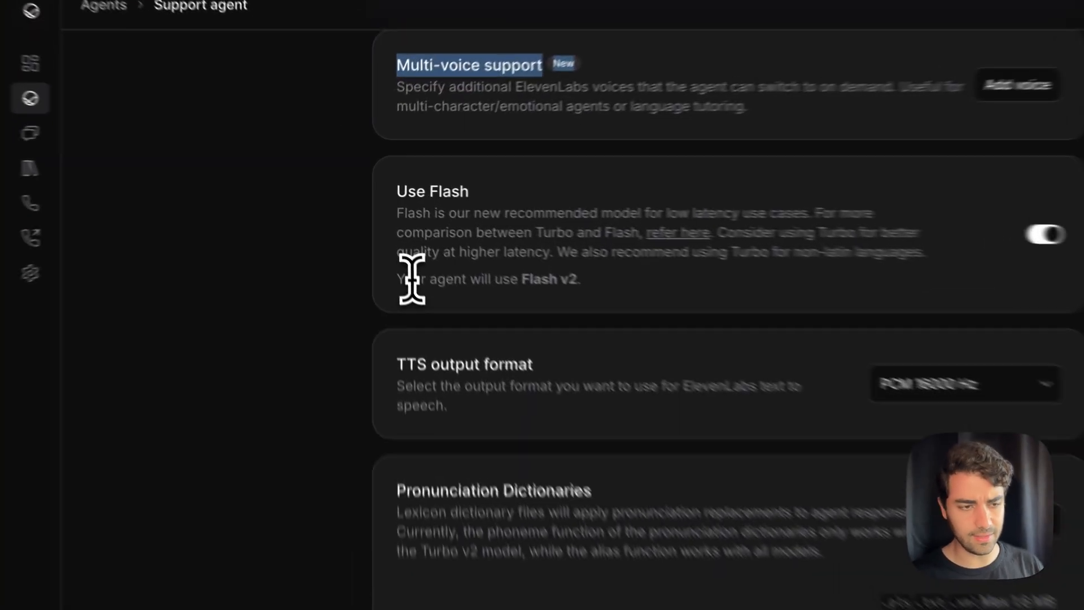
drag(378, 228, 444, 227)
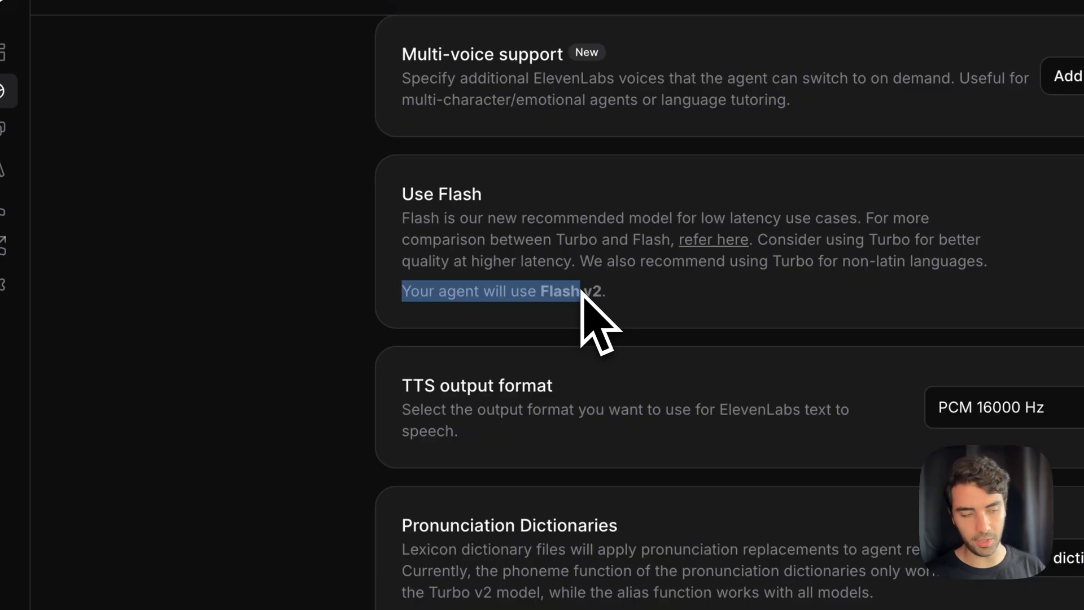
click(319, 387)
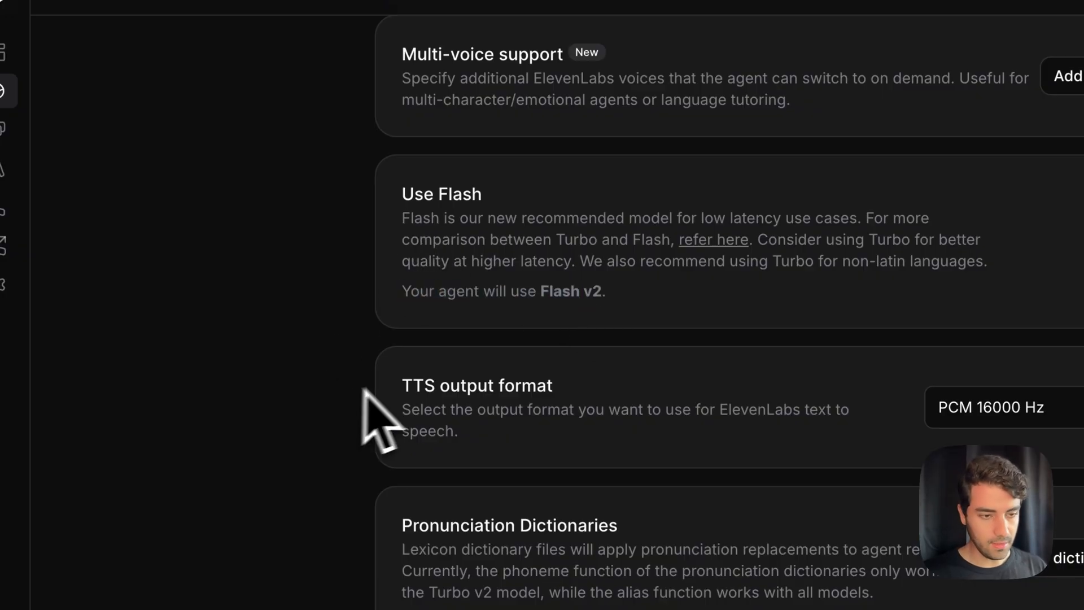
Step: Check the TTS output format choices without changing them, and review the pronunciation, streaming latency, stability, speed and similarity settings
drag(404, 386, 555, 384)
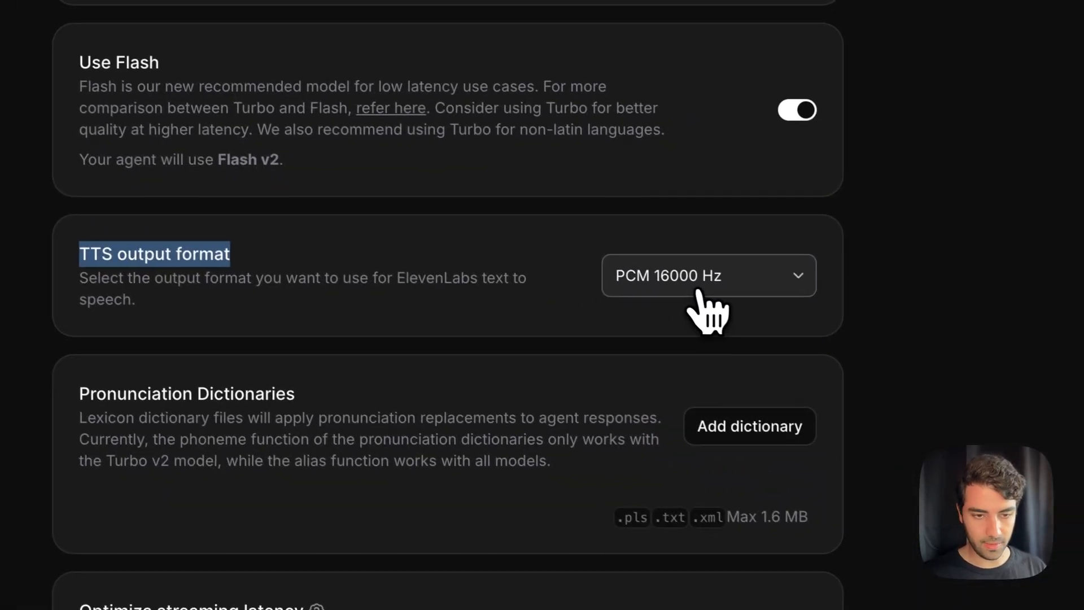
click(1022, 407)
click(891, 308)
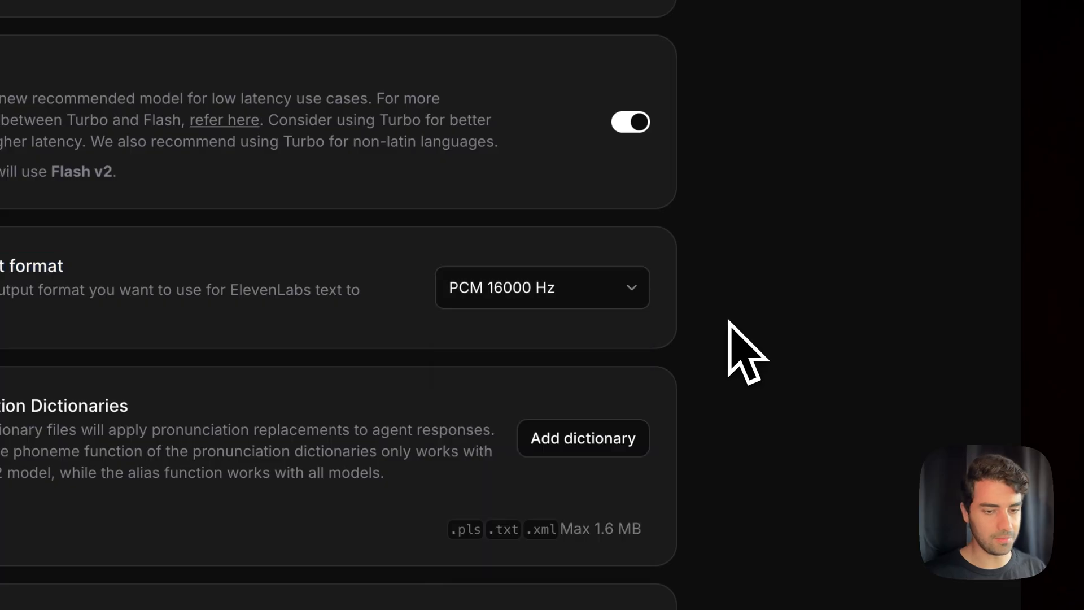
scroll(728, 321, down, 8)
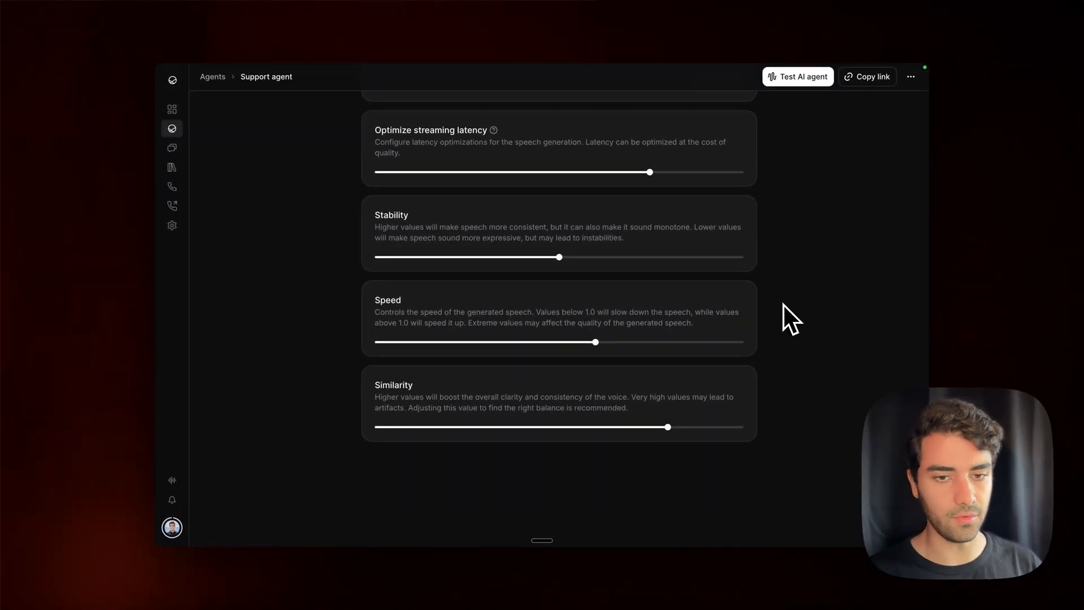
scroll(757, 315, up, 2)
scroll(783, 314, up, 5)
Step: Review the agent's Analysis settings for evaluation criteria and data collection, and close the data collection item form without adding anything
click(455, 157)
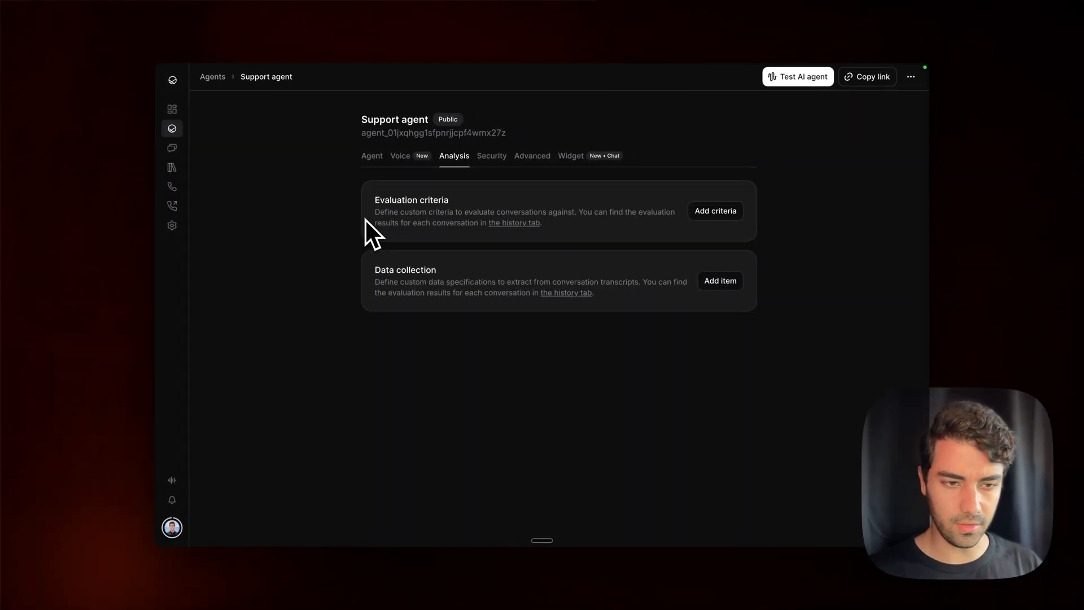
drag(375, 224, 478, 224)
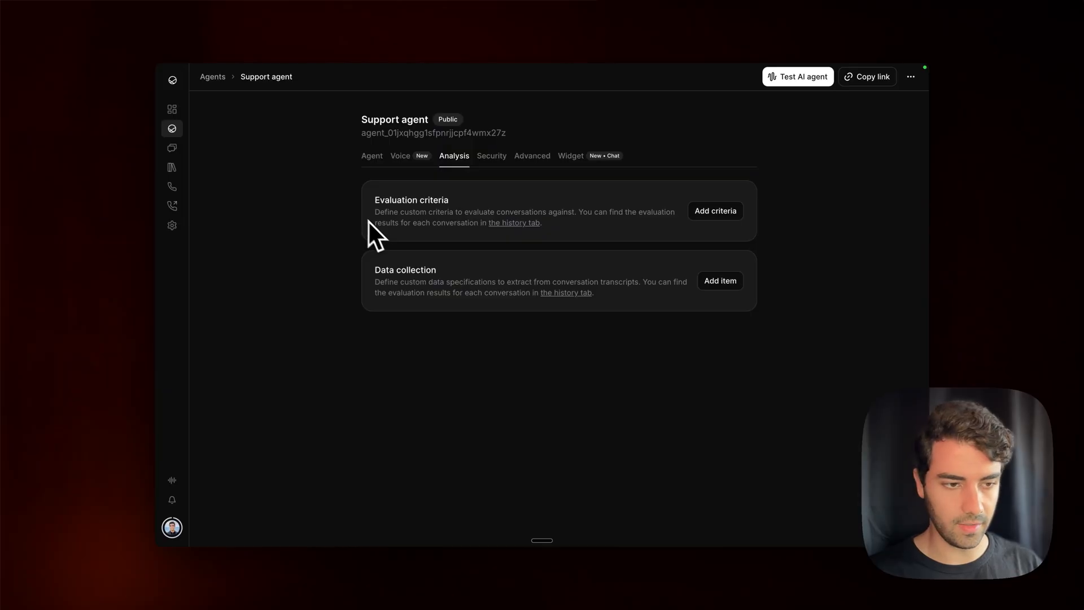
click(683, 270)
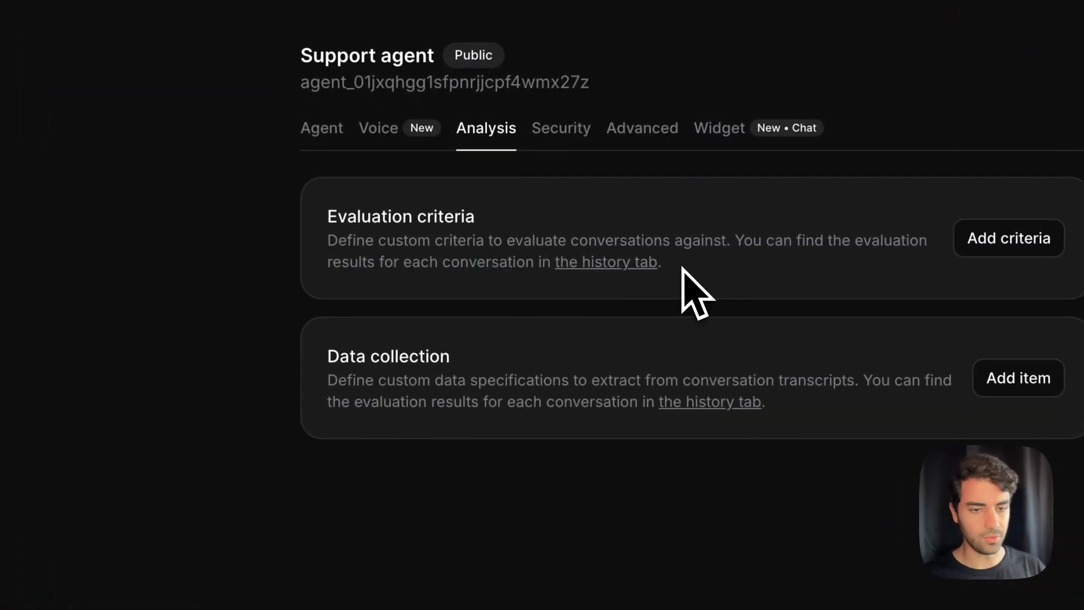
drag(326, 356, 450, 357)
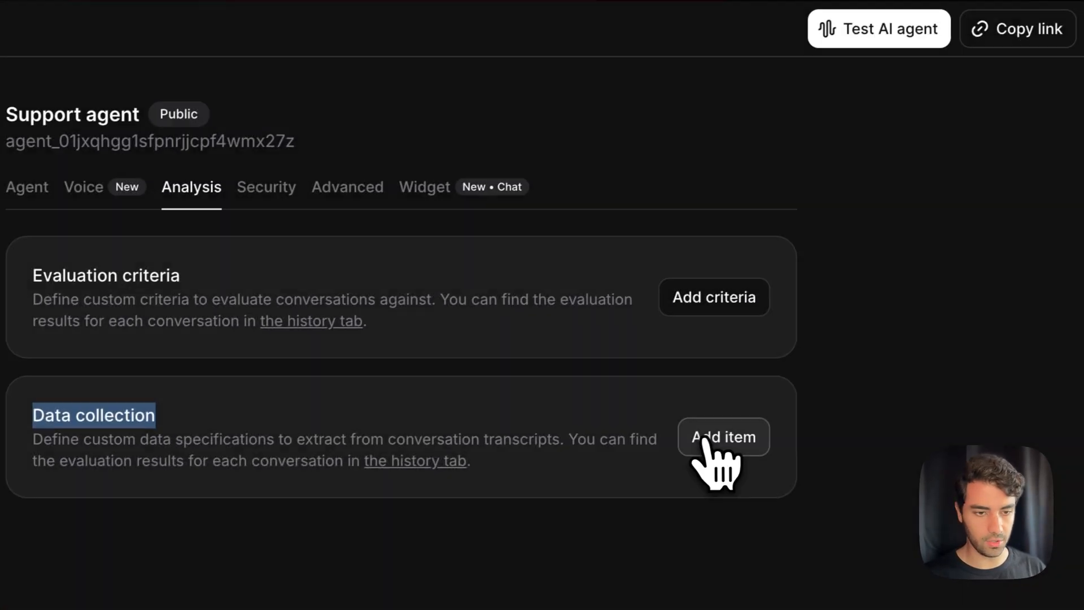
click(903, 398)
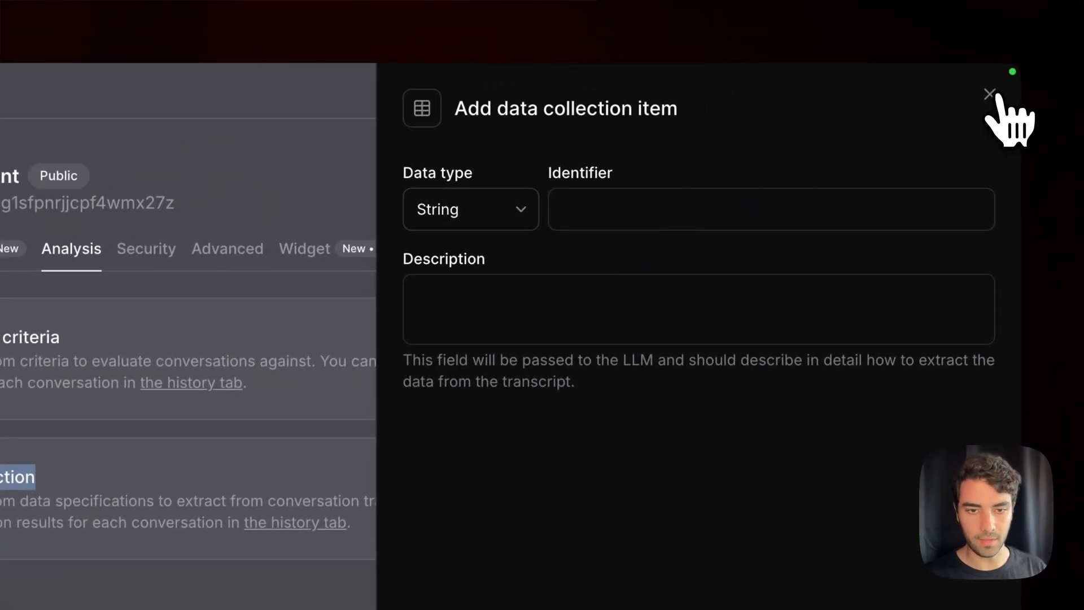
click(988, 95)
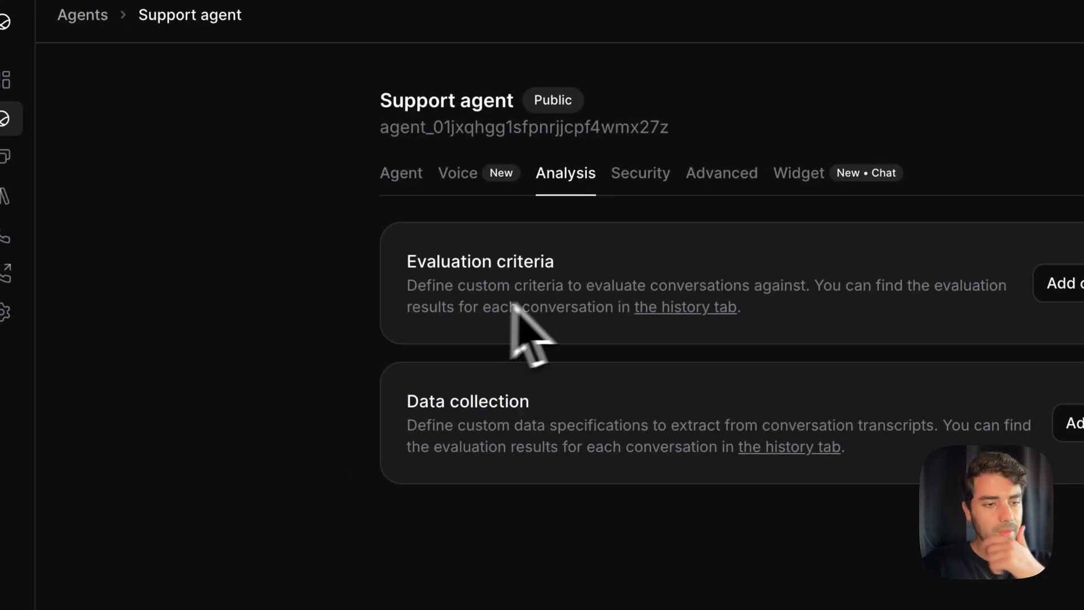
triple_click(439, 318)
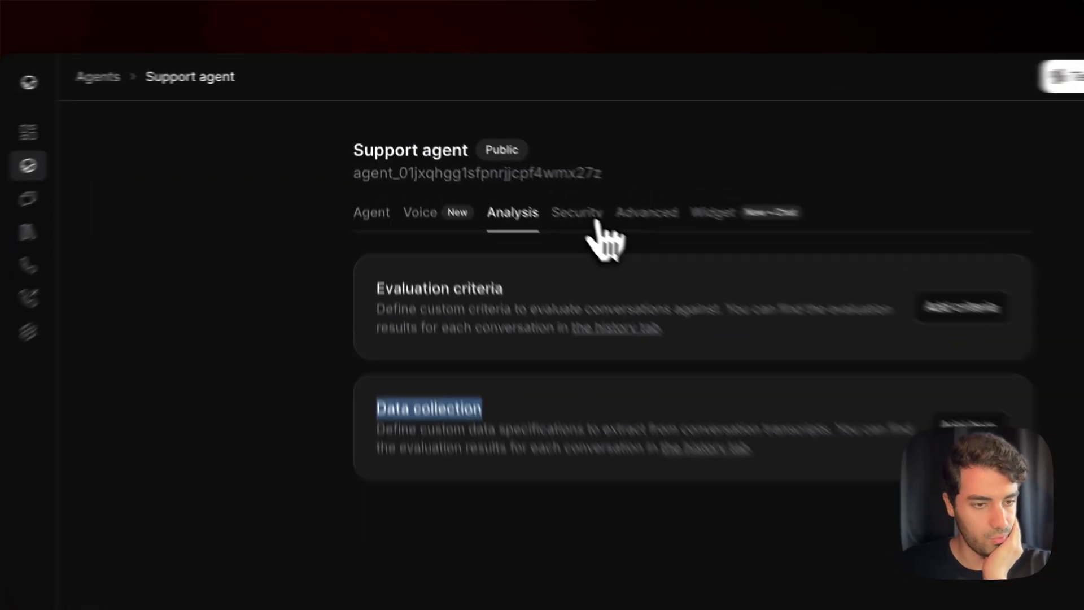
Step: Examine the agent's Security settings, covering authentication, allowlist, overrides, webhooks, bursting and call limits
click(594, 220)
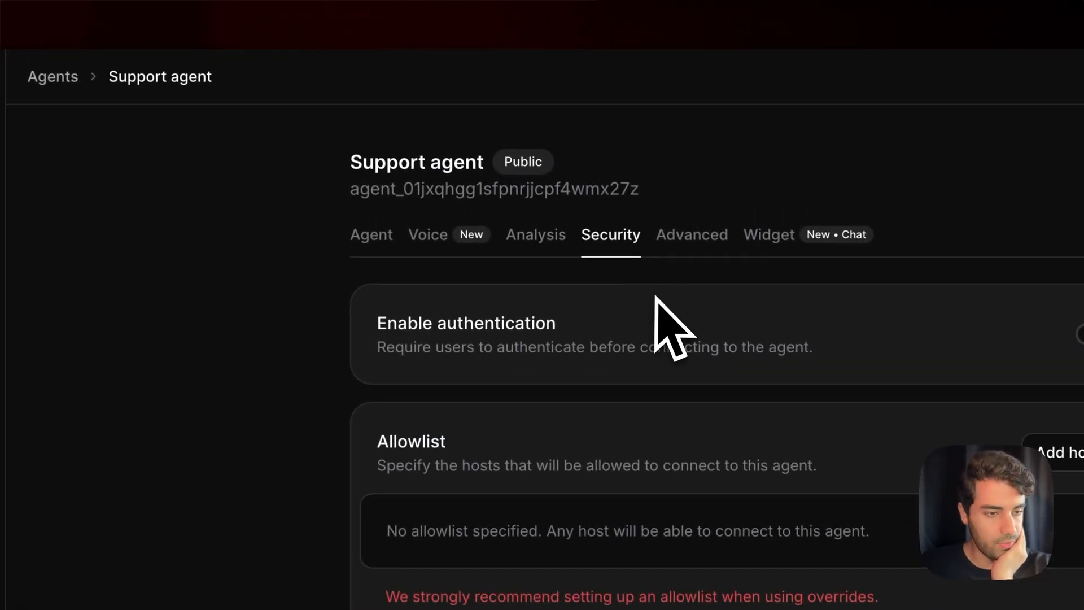
scroll(424, 379, down, 3)
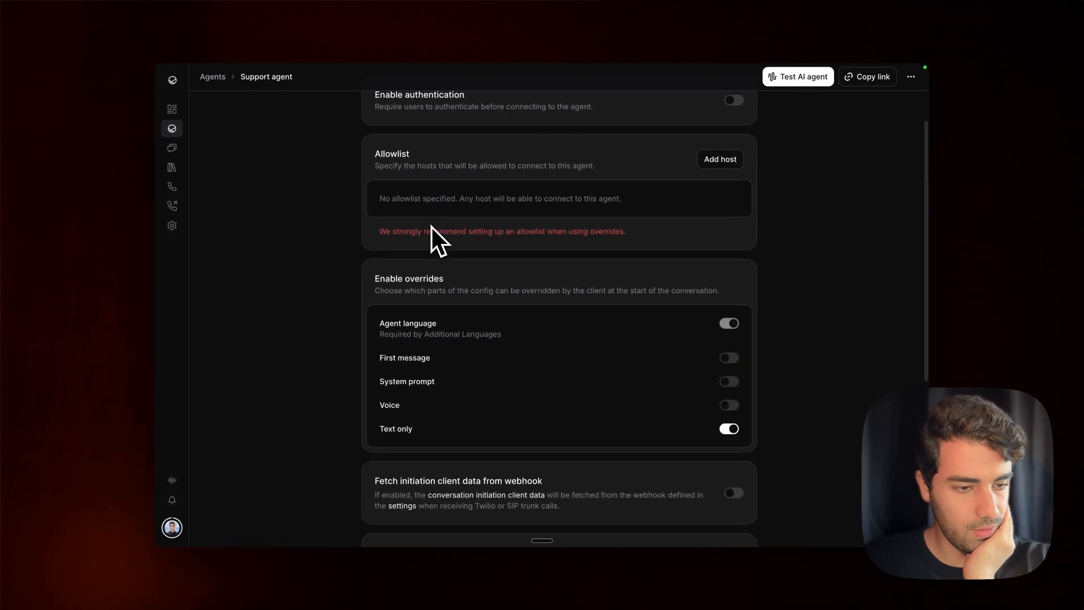
scroll(432, 226, down, 4)
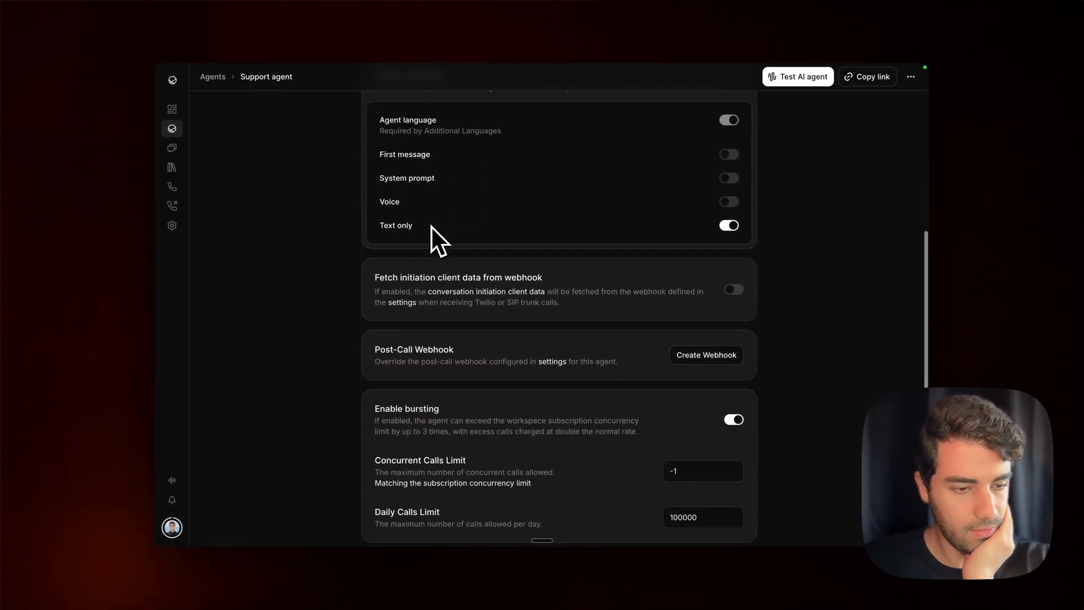
scroll(431, 226, down, 1)
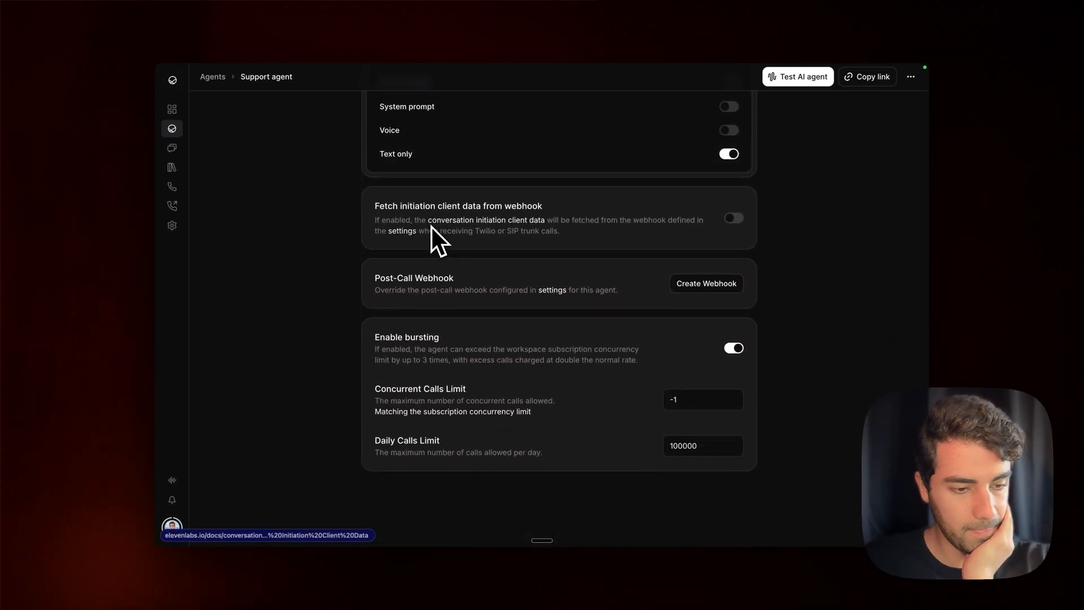
scroll(431, 226, up, 1)
scroll(431, 226, up, 6)
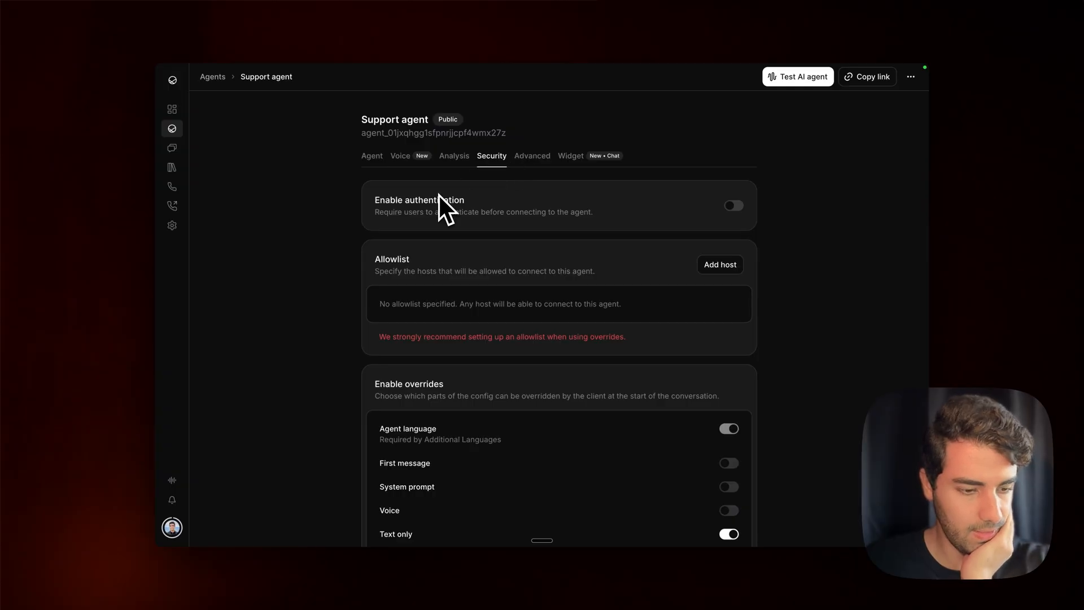
scroll(439, 195, down, 3)
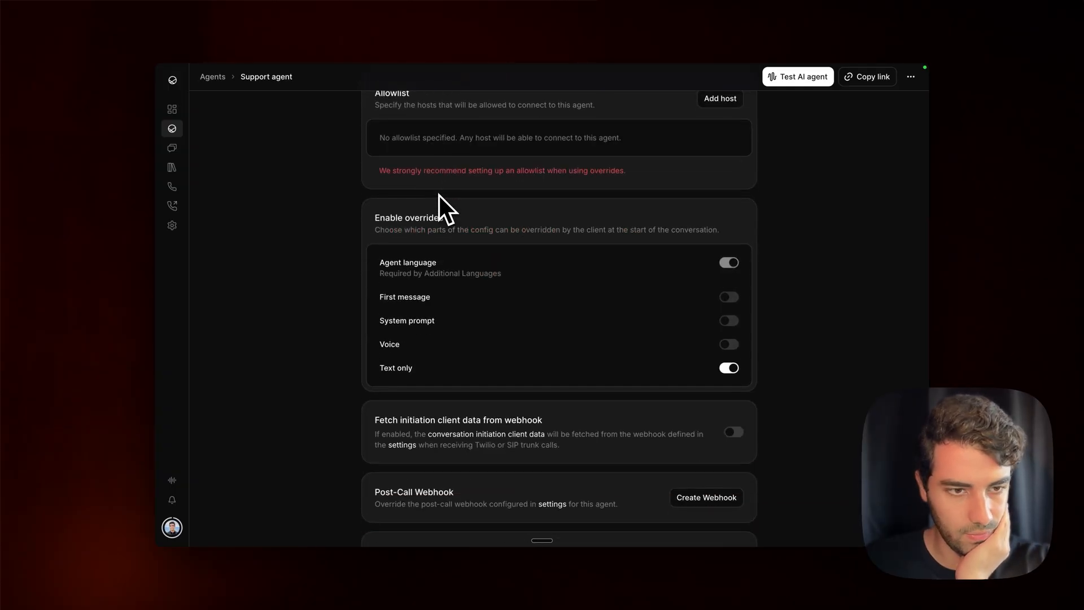
scroll(439, 195, up, 3)
Step: Look through the agent's Advanced settings, including timeouts, conversation duration, text-only mode, input audio format and client events
click(535, 157)
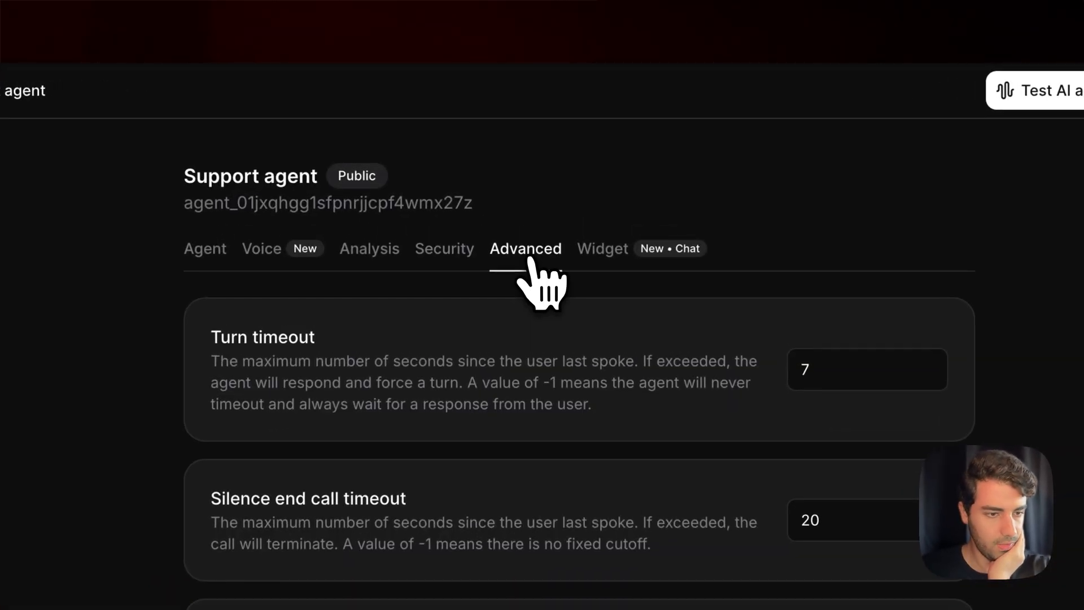
scroll(532, 270, down, 10)
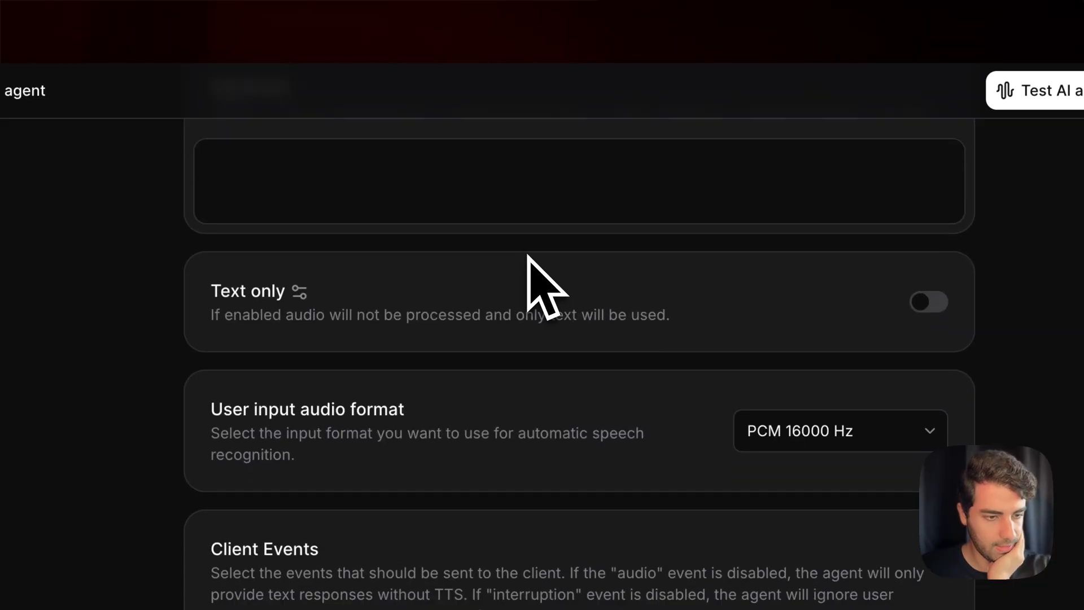
scroll(531, 256, down, 5)
scroll(535, 164, up, 15)
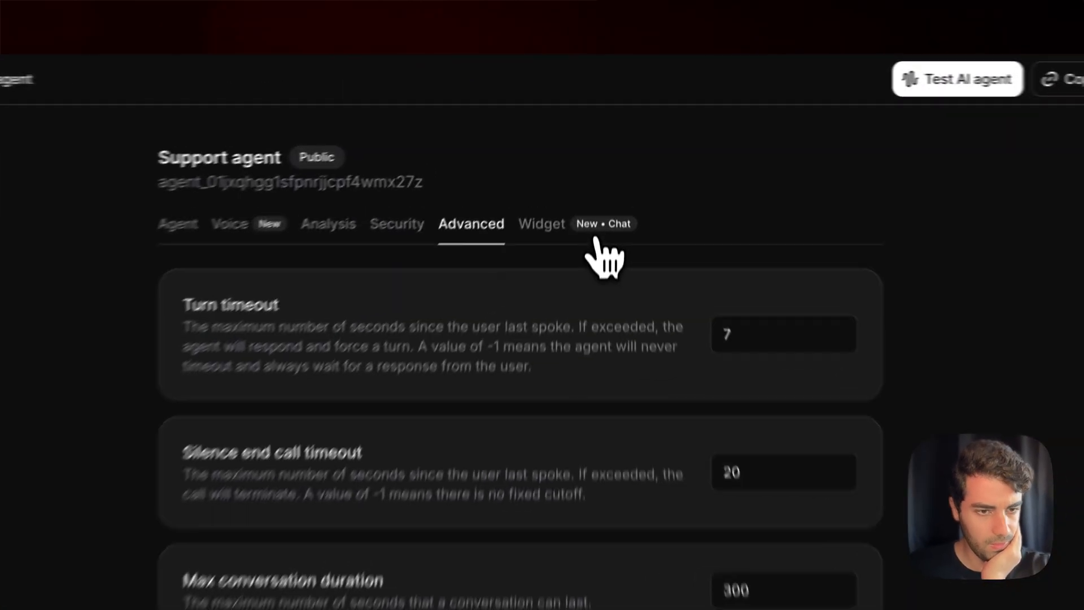
Step: Examine the agent's Widget settings, including the embed code, feedback collection, interface, appearance, avatar and theme
click(598, 160)
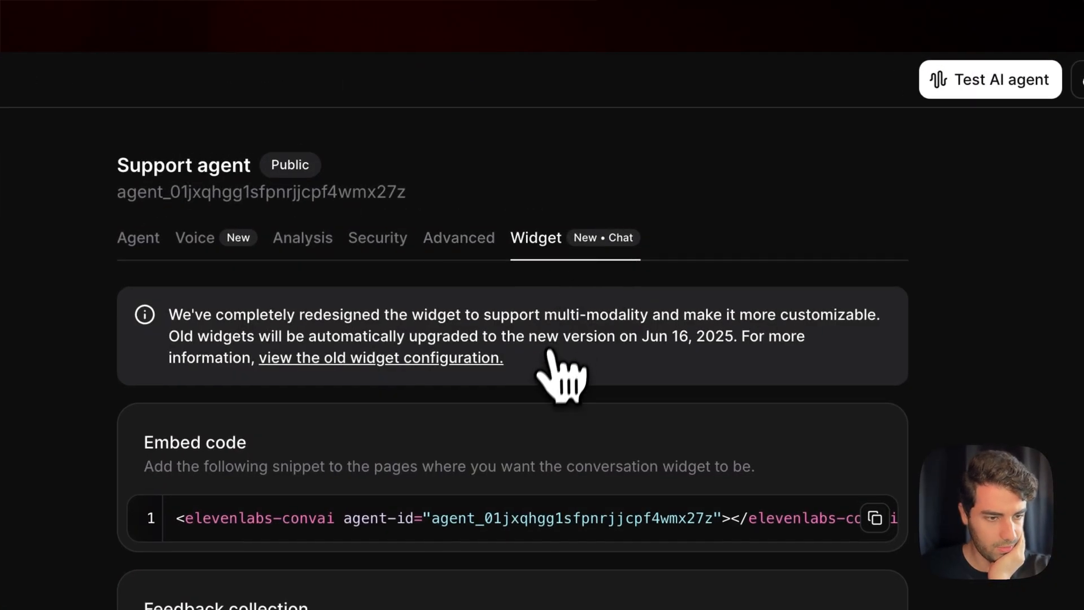
scroll(552, 367, down, 7)
scroll(555, 384, up, 2)
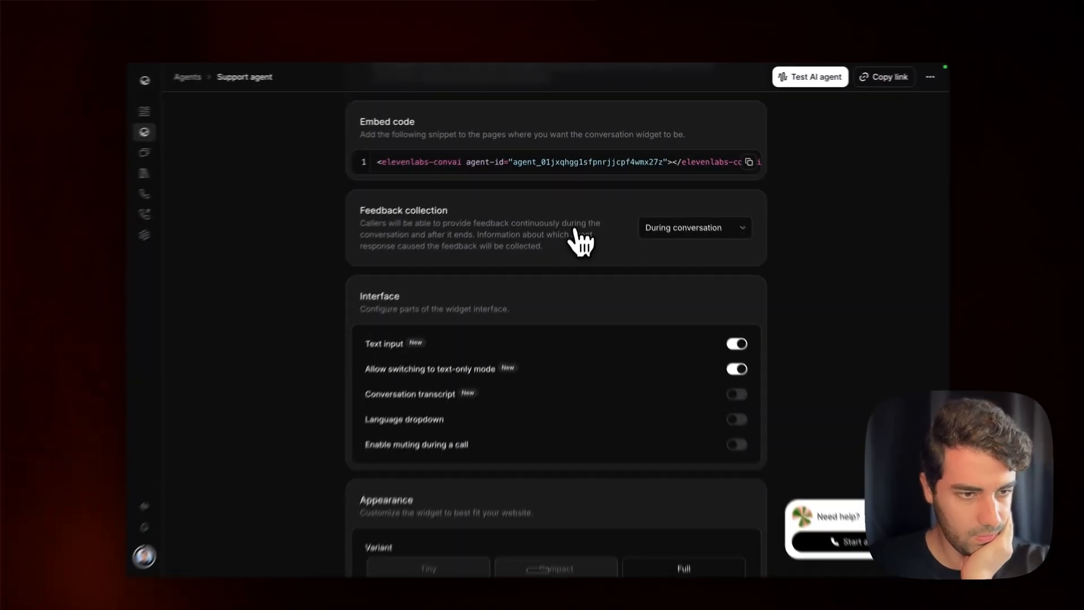
scroll(548, 367, down, 5)
scroll(548, 367, up, 5)
scroll(581, 229, up, 2)
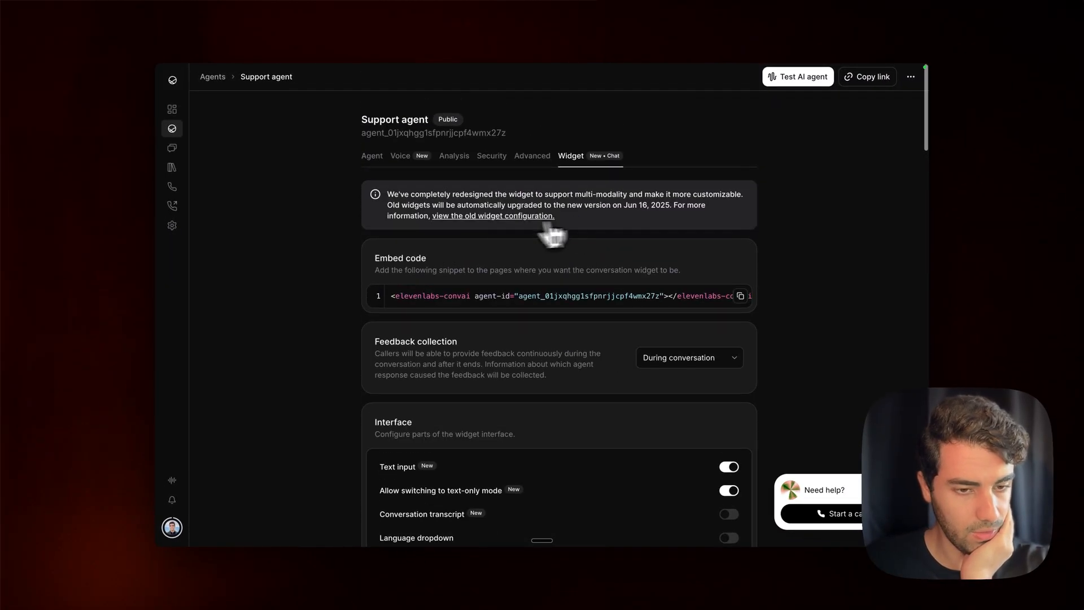
triple_click(415, 258)
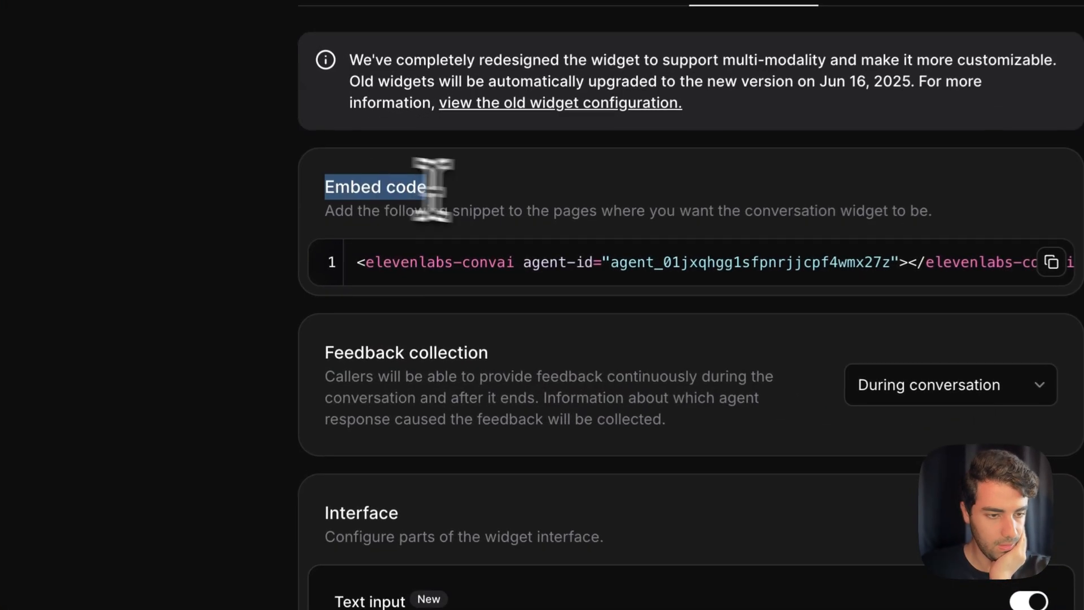
scroll(707, 356, down, 5)
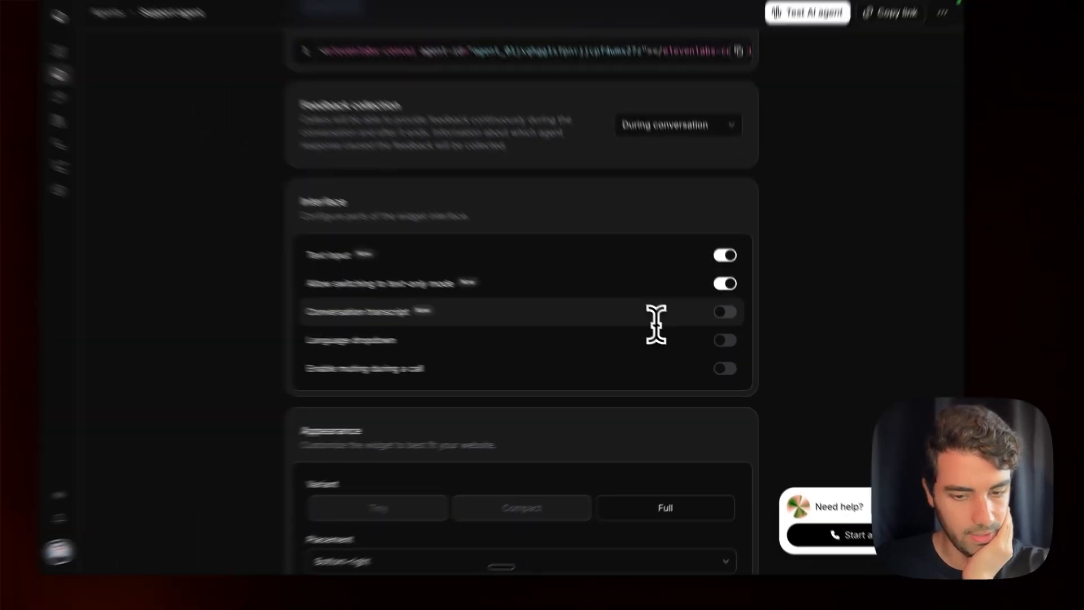
scroll(656, 323, down, 8)
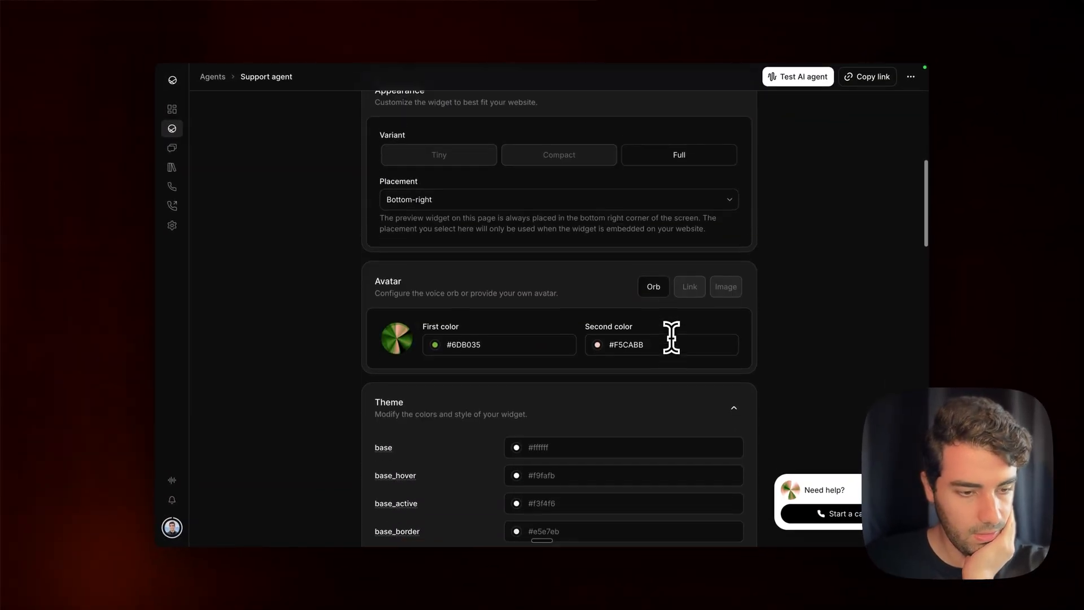
scroll(671, 337, down, 4)
scroll(671, 337, up, 15)
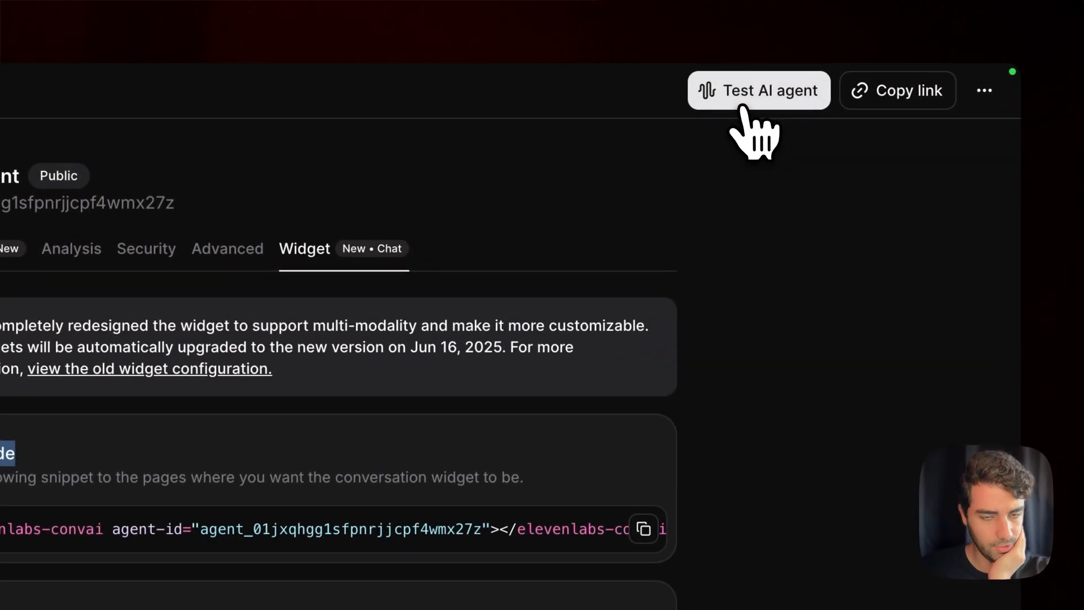
Step: Start a test call with the Support agent and try out a voice conversation
click(791, 86)
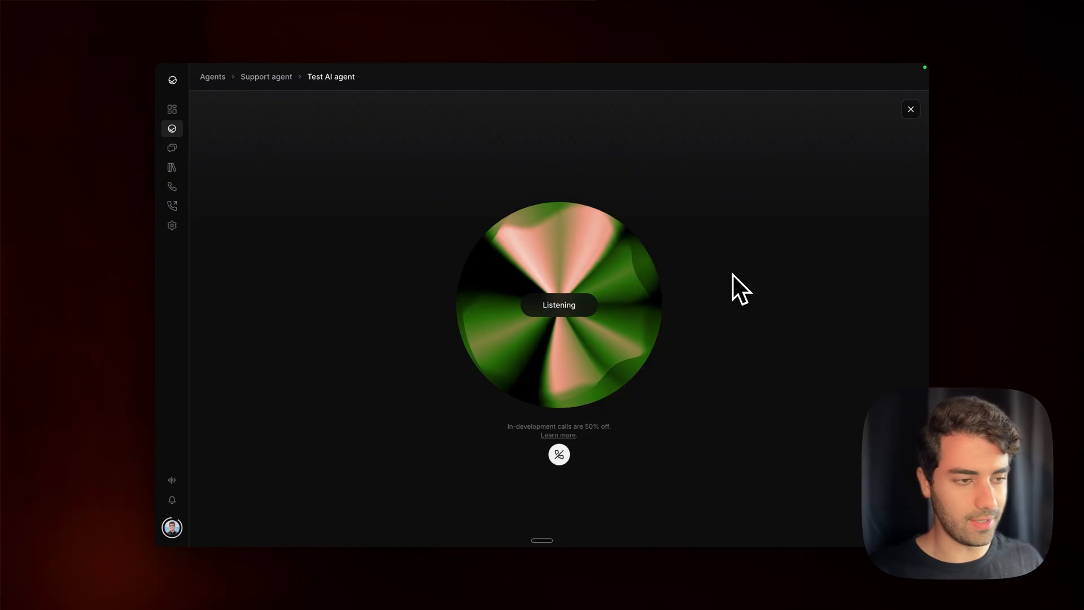
mouse_move(175, 139)
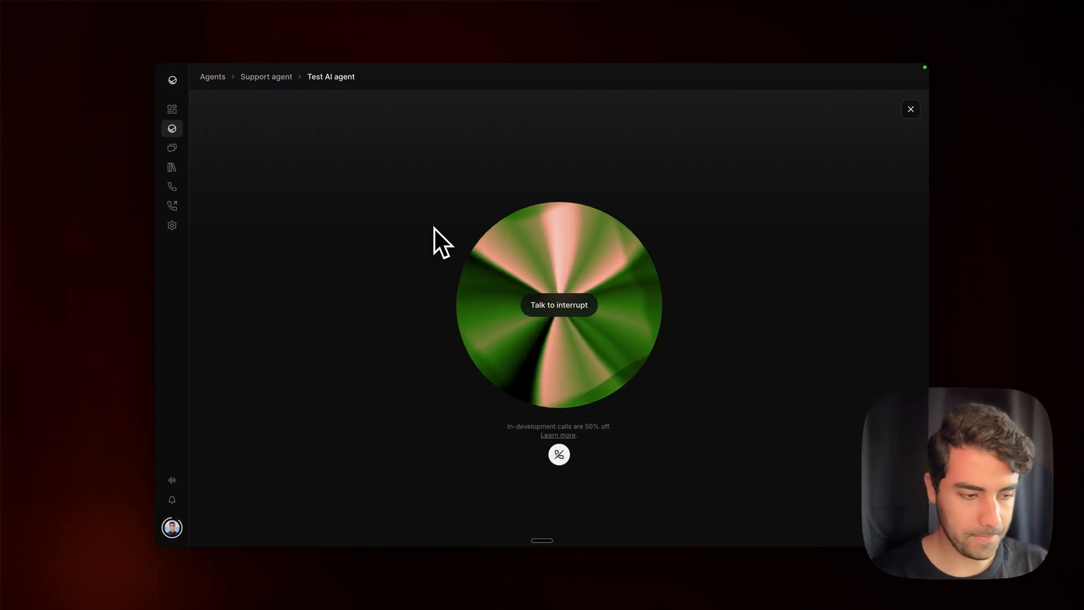
mouse_move(182, 539)
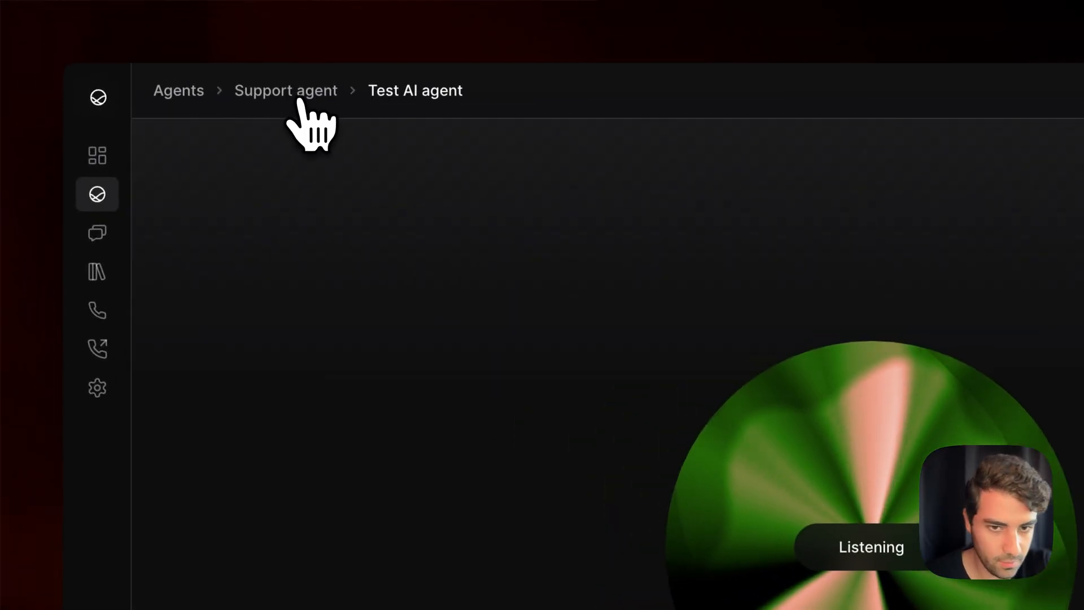
Step: Return from the test call to the Support agent's settings and set its default English voice to Ralf Eisend
click(291, 85)
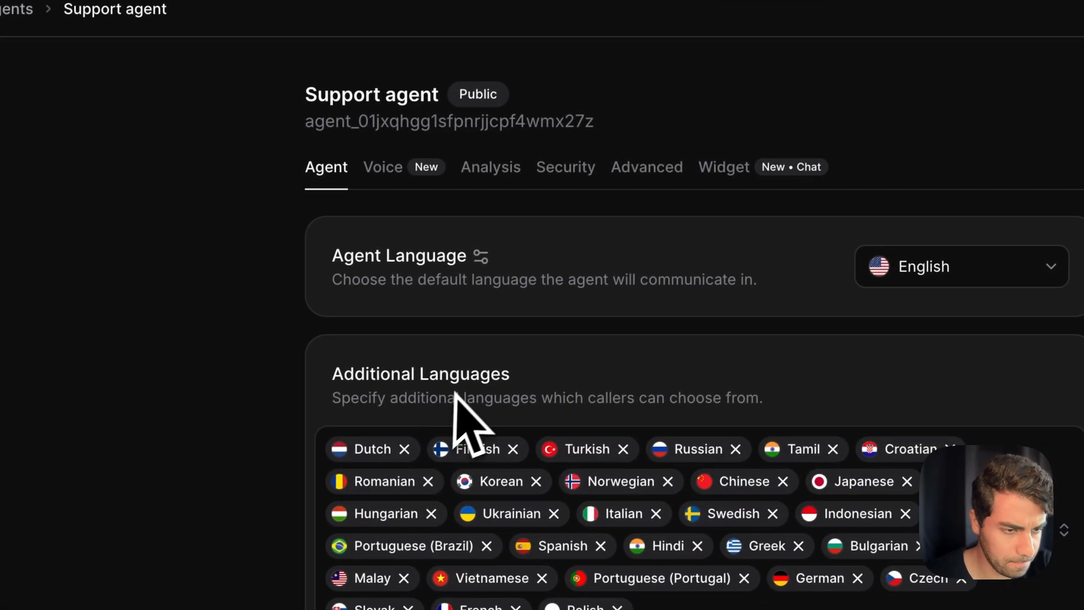
click(386, 168)
click(673, 162)
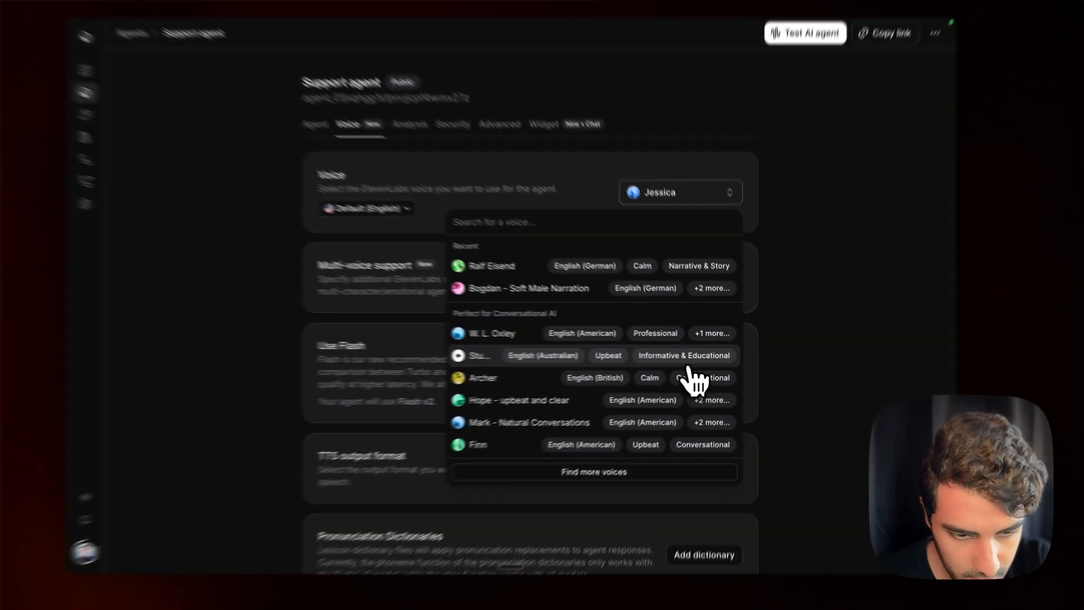
scroll(697, 473, down, 5)
click(697, 491)
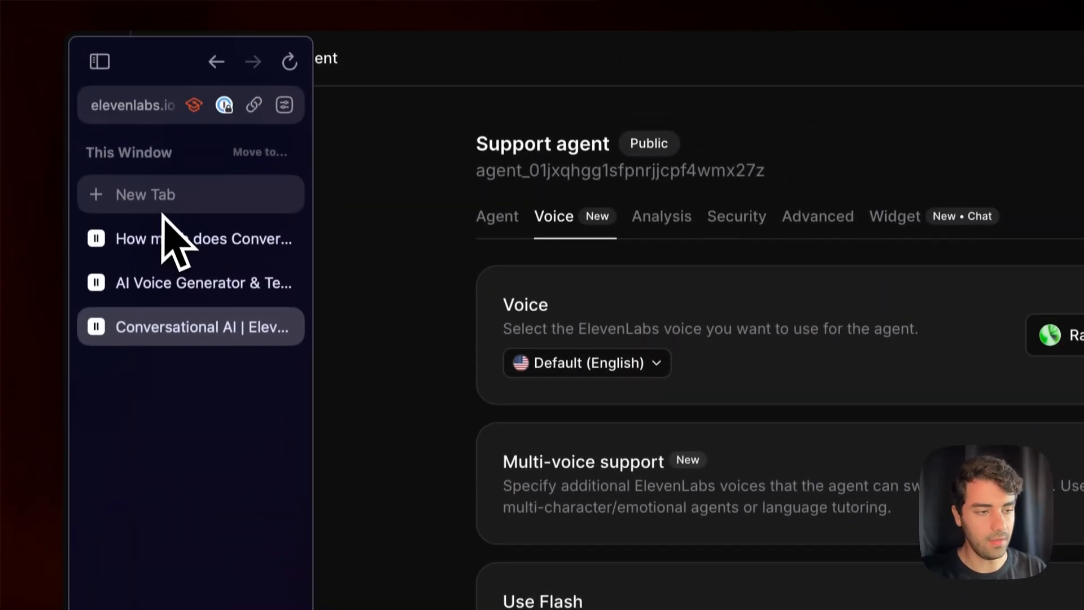
Step: Open the Support agent's shareable link in a new browser tab to view its call page, and return to the agent's voice settings
click(162, 214)
key(super+v)
key(Return)
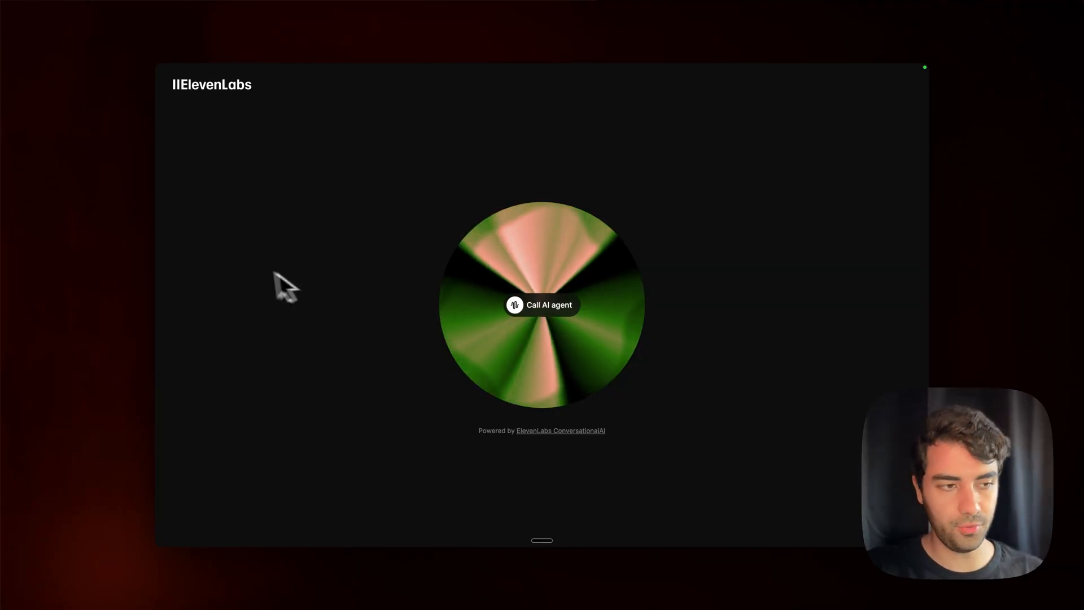
mouse_move(157, 363)
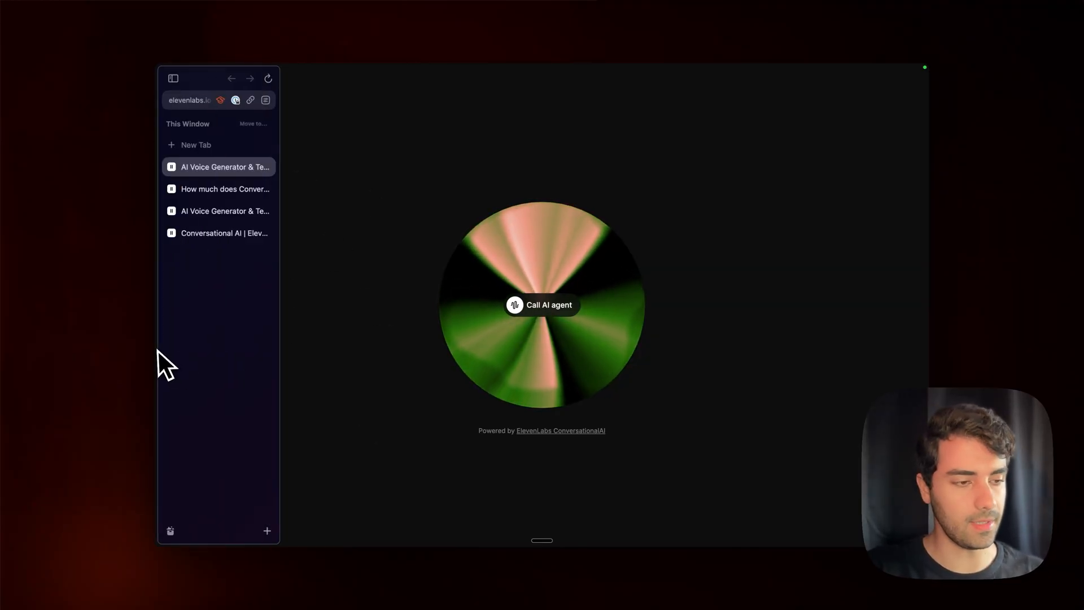
click(231, 241)
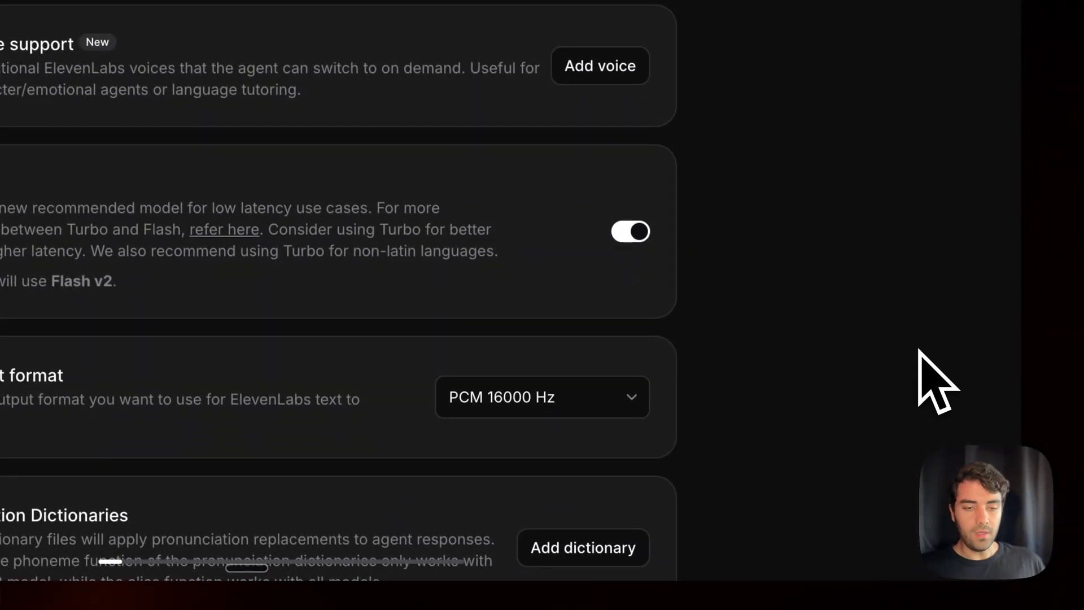